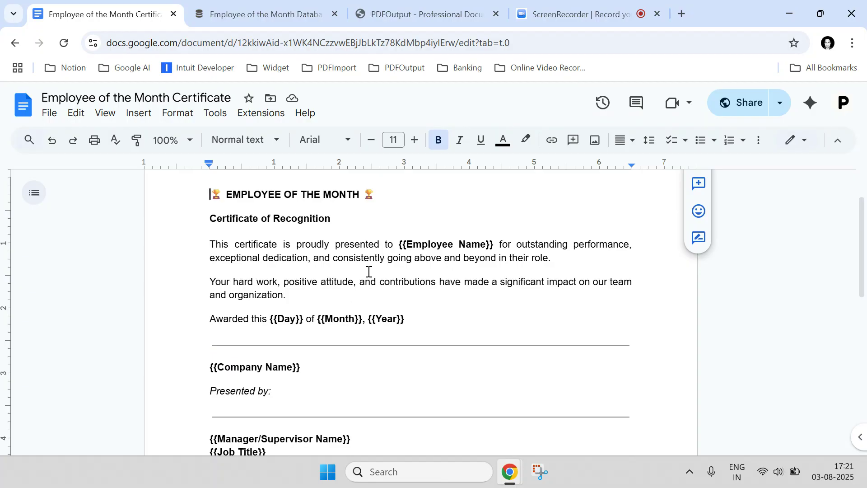
Review the Employee of the Month certificate template in Google Docs alongside the Employee of the Month Database in Notion
{"action": "scroll", "coordinate": [363, 271], "scroll_direction": "up", "scroll_amount": 2}
{"action": "scroll", "coordinate": [362, 271], "scroll_direction": "down", "scroll_amount": 3}
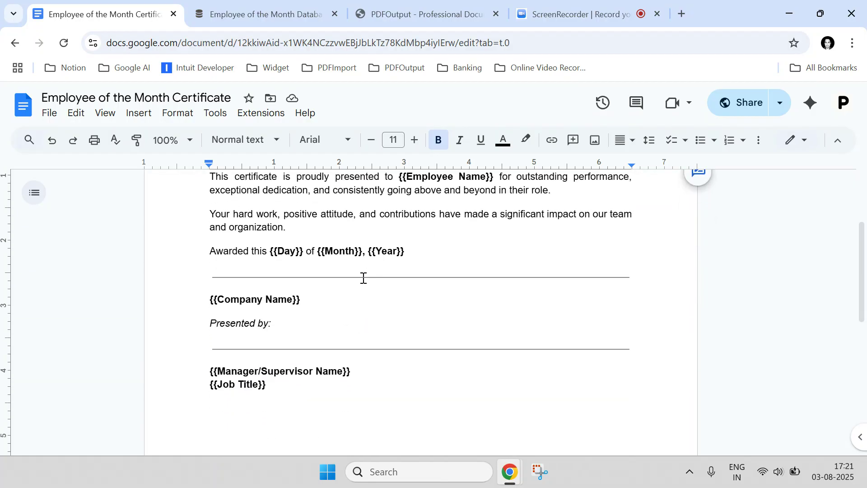
{"action": "left_click", "coordinate": [286, 6]}
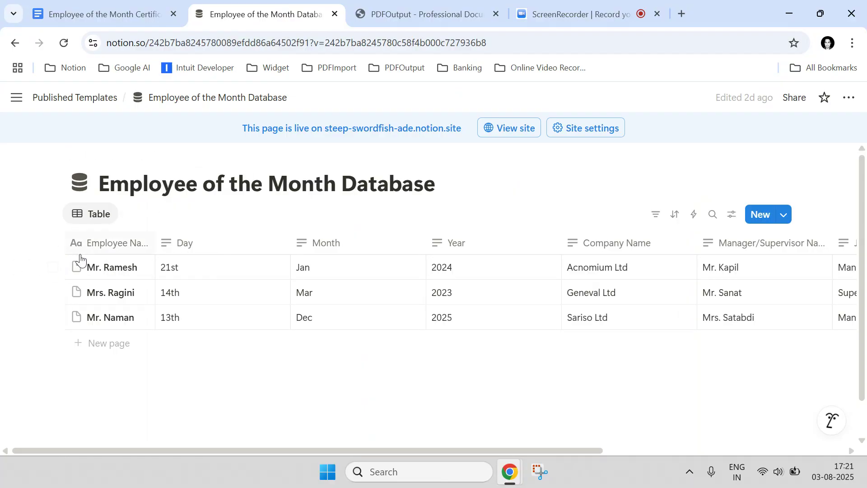
{"action": "left_click", "coordinate": [104, 14]}
{"action": "scroll", "coordinate": [311, 281], "scroll_direction": "up", "scroll_amount": 3}
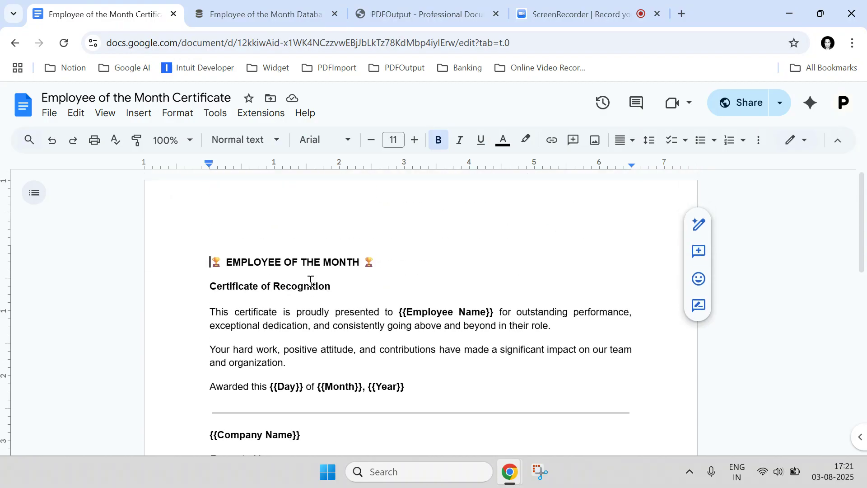
{"action": "scroll", "coordinate": [307, 278], "scroll_direction": "down", "scroll_amount": 2}
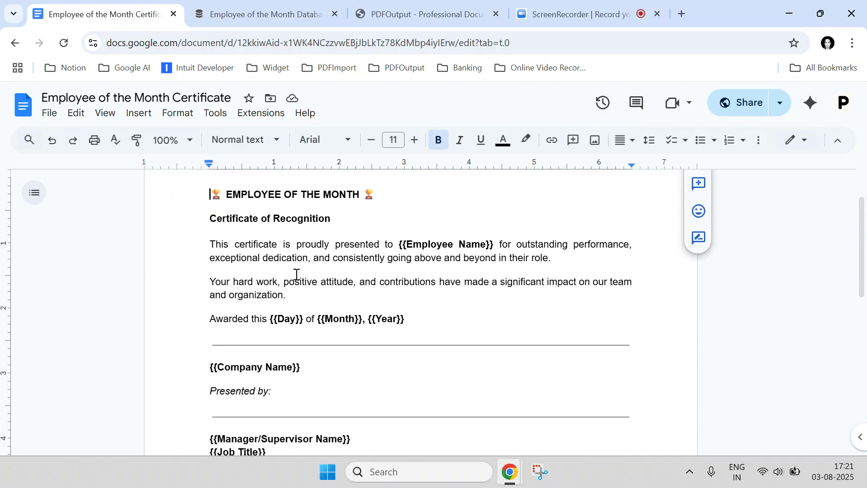
Examine the double-curly-brace placeholders in the certificate, including Employee Name, Day and Month
{"action": "left_click_drag", "start_coordinate": [407, 244], "coordinate": [484, 241]}
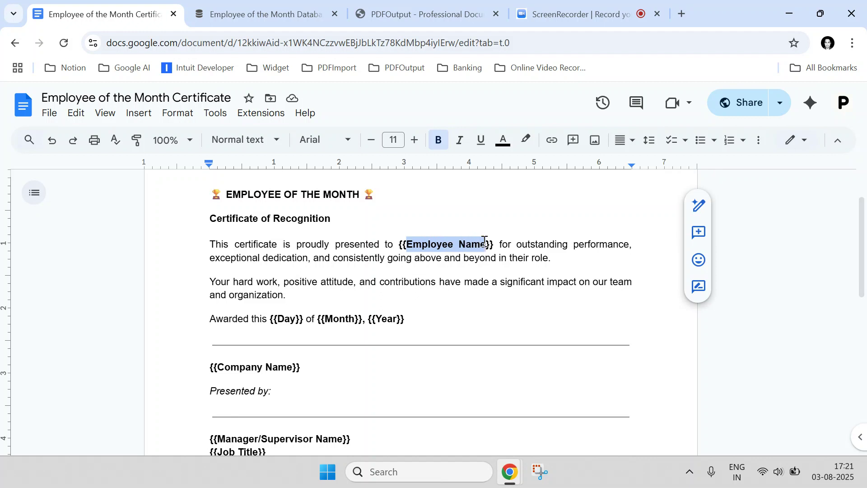
{"action": "left_click", "coordinate": [398, 246]}
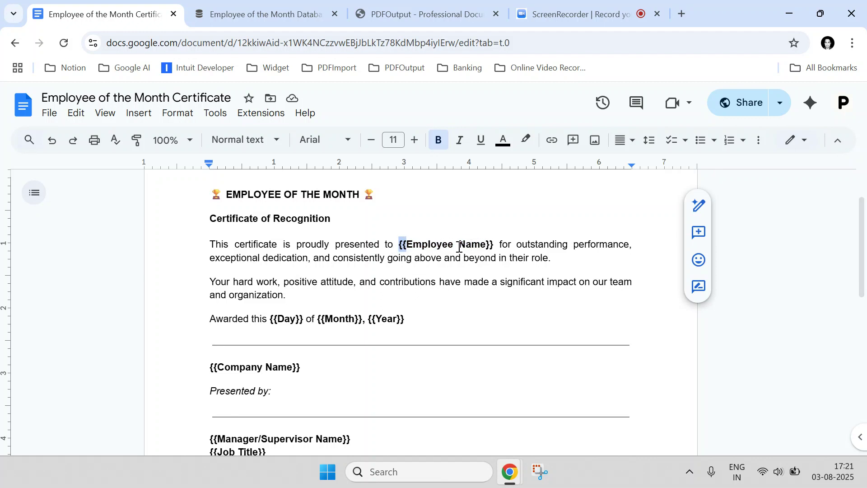
{"action": "double_click", "coordinate": [281, 322]}
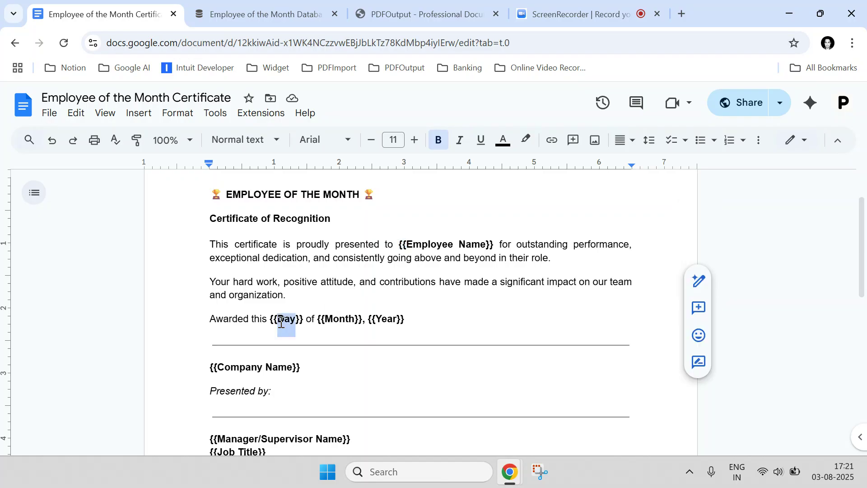
{"action": "double_click", "coordinate": [345, 318]}
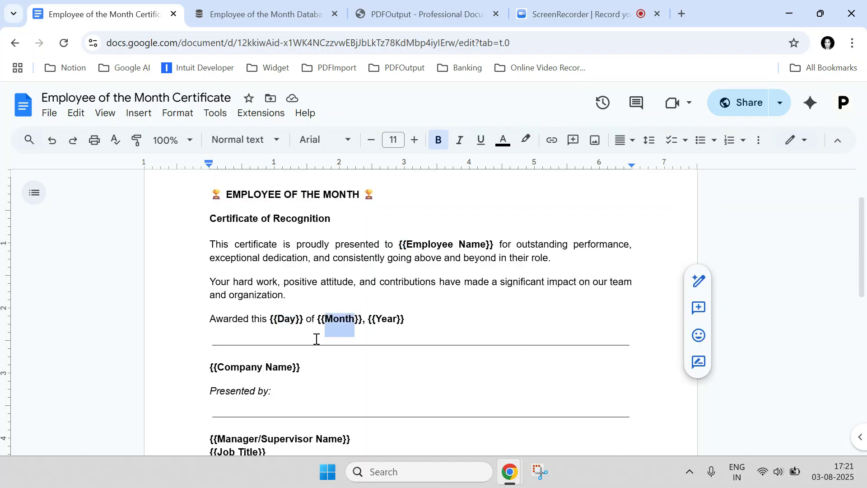
{"action": "scroll", "coordinate": [238, 368], "scroll_direction": "down", "scroll_amount": 3}
{"action": "scroll", "coordinate": [238, 369], "scroll_direction": "up", "scroll_amount": 3}
{"action": "left_click_drag", "start_coordinate": [411, 246], "coordinate": [470, 246]}
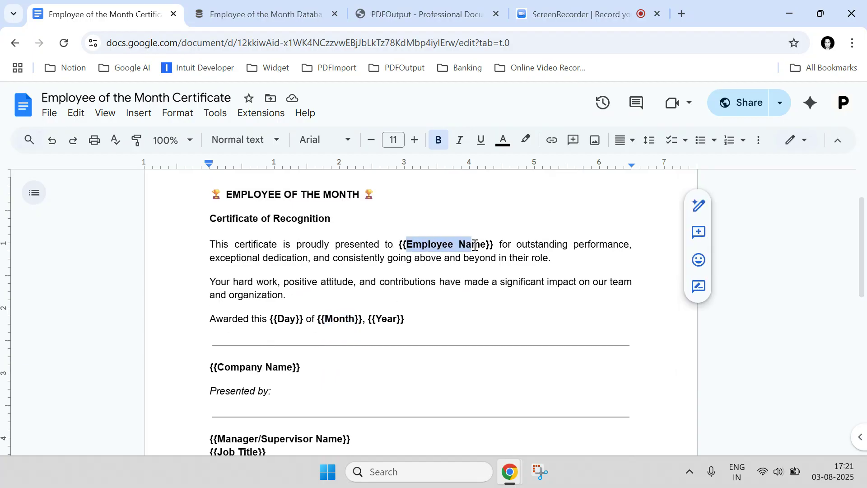
Switch to the Notion database, widen the Employee Name column to fit its heading, and select all three employee rows
{"action": "left_click", "coordinate": [262, 14]}
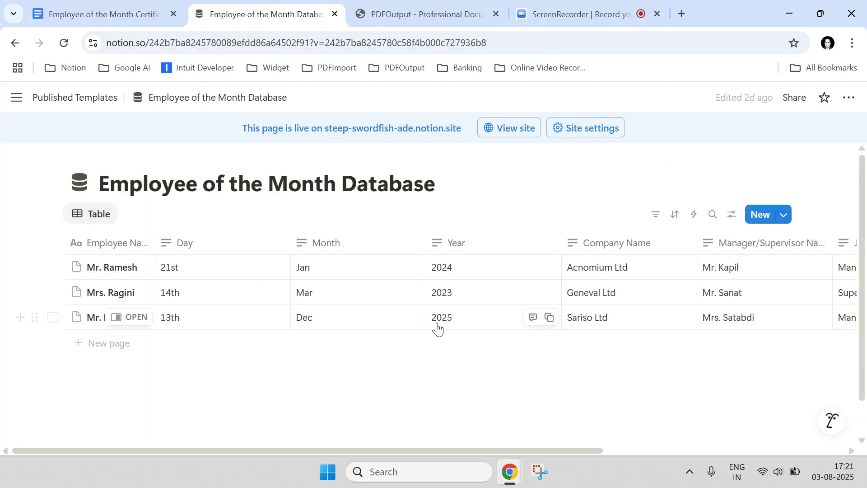
{"action": "left_click_drag", "start_coordinate": [155, 242], "coordinate": [173, 244]}
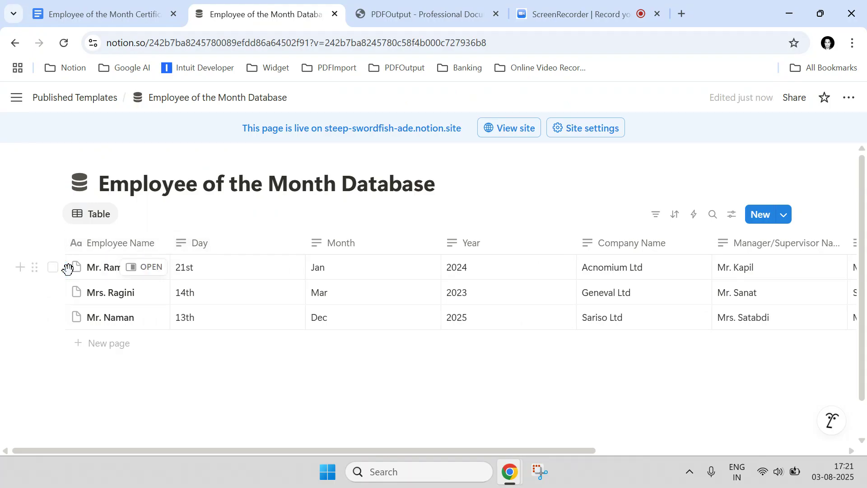
{"action": "left_click", "coordinate": [53, 268]}
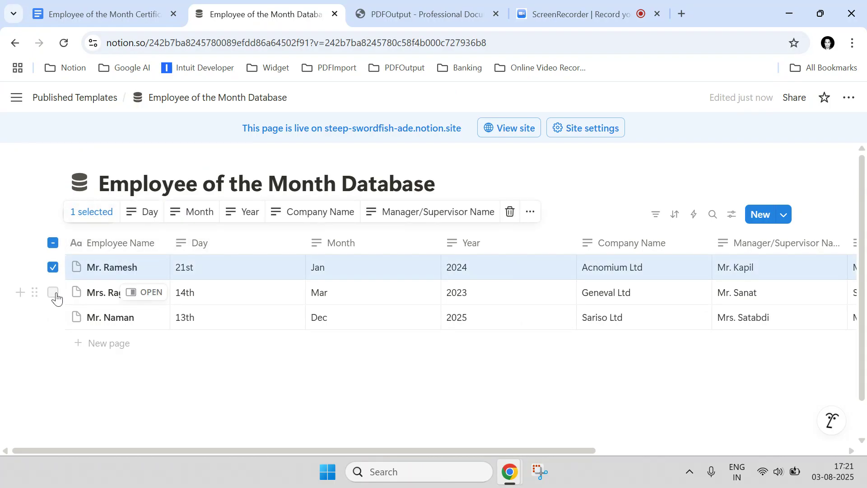
{"action": "left_click", "coordinate": [53, 293]}
{"action": "left_click", "coordinate": [53, 318]}
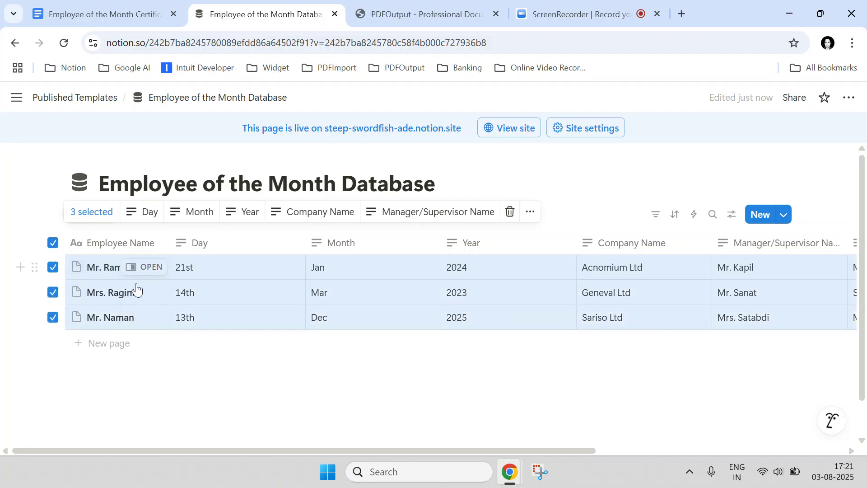
Compare the certificate's placeholders in Google Docs with the column names of the Notion database
{"action": "left_click", "coordinate": [145, 9]}
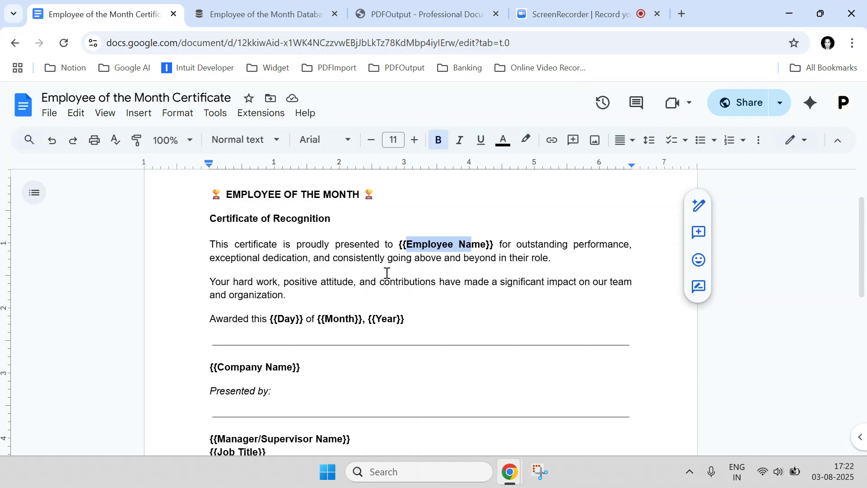
{"action": "left_click", "coordinate": [264, 12]}
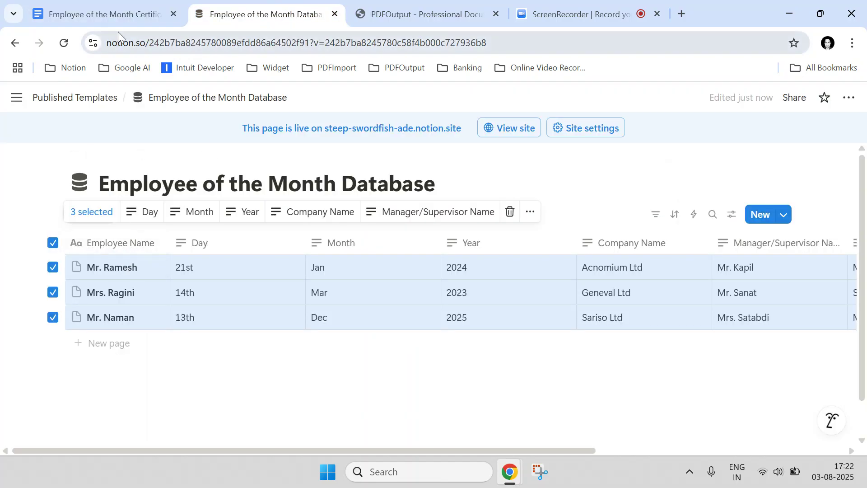
{"action": "left_click", "coordinate": [131, 18]}
{"action": "left_click_drag", "start_coordinate": [493, 246], "coordinate": [405, 244]}
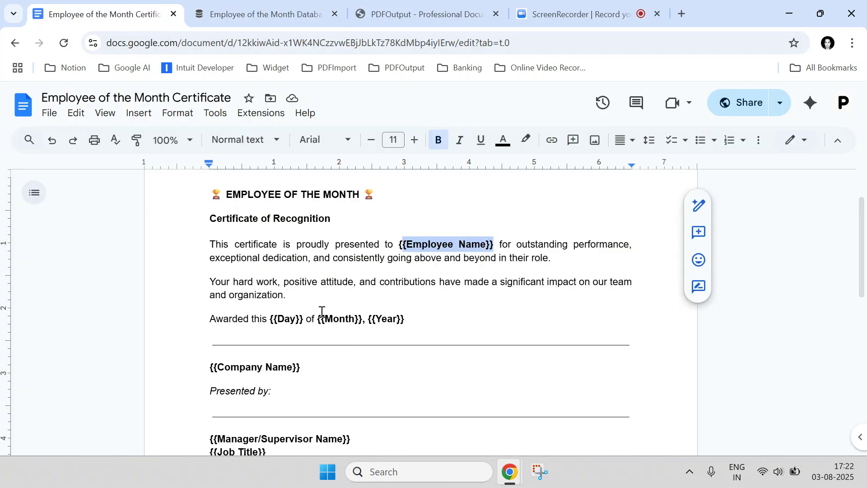
{"action": "left_click", "coordinate": [297, 13]}
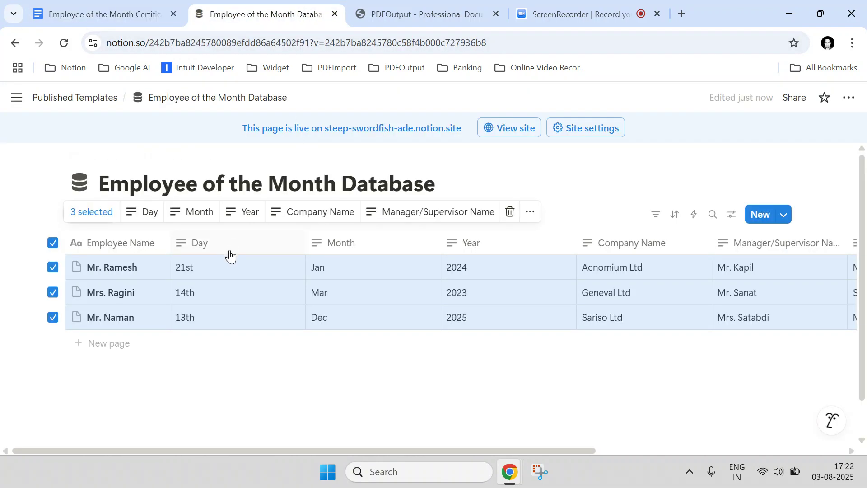
{"action": "left_click", "coordinate": [141, 10]}
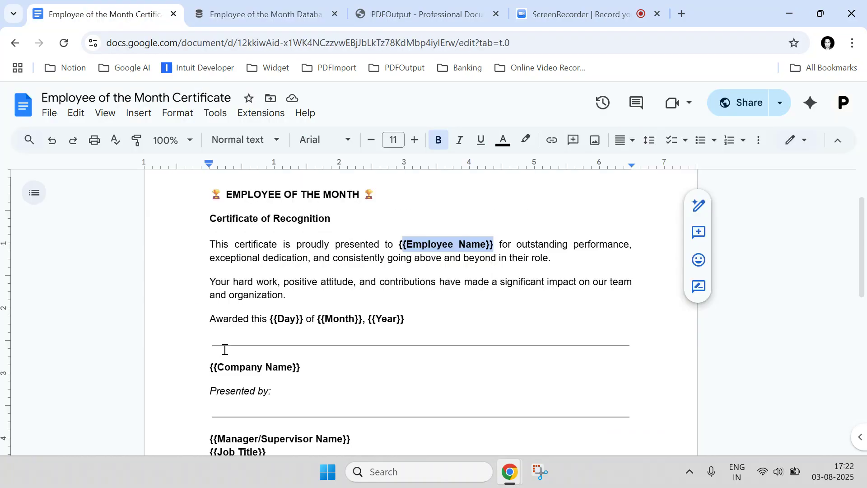
Inspect the opening and closing braces around the Employee Name placeholder, and clear the row selection in the Notion database
{"action": "scroll", "coordinate": [313, 330], "scroll_direction": "down", "scroll_amount": 4}
{"action": "scroll", "coordinate": [314, 329], "scroll_direction": "up", "scroll_amount": 4}
{"action": "left_click", "coordinate": [416, 275]}
{"action": "left_click_drag", "start_coordinate": [407, 248], "coordinate": [397, 250]}
{"action": "left_click_drag", "start_coordinate": [487, 250], "coordinate": [493, 250]}
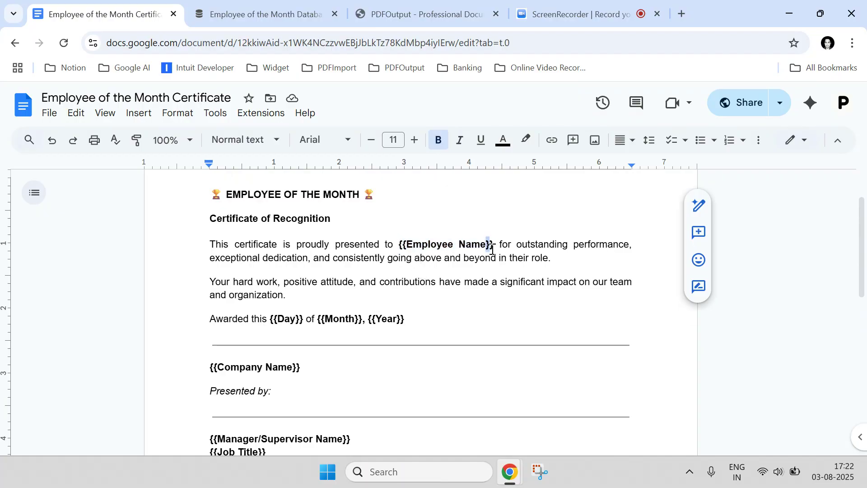
{"action": "left_click", "coordinate": [272, 10]}
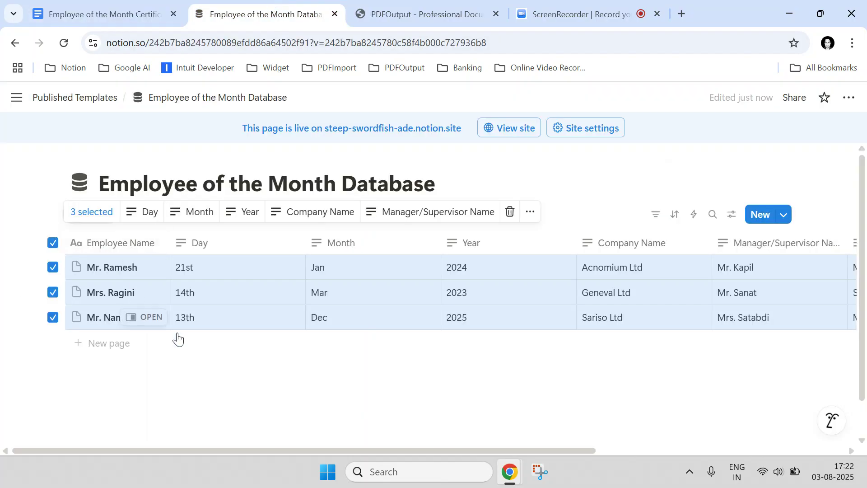
{"action": "left_click", "coordinate": [560, 175]}
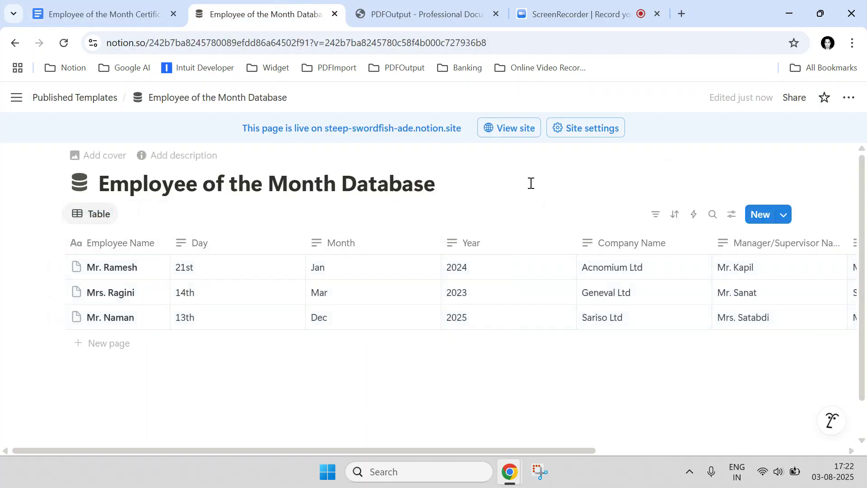
Switch to the PDFOutput site, get started for free and sign in with the first listed Google account
{"action": "left_click", "coordinate": [443, 15]}
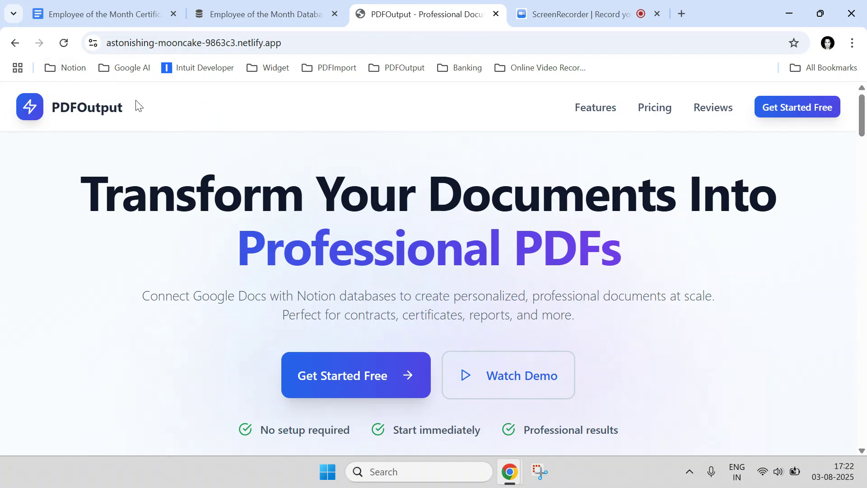
{"action": "scroll", "coordinate": [250, 240], "scroll_direction": "down", "scroll_amount": 12}
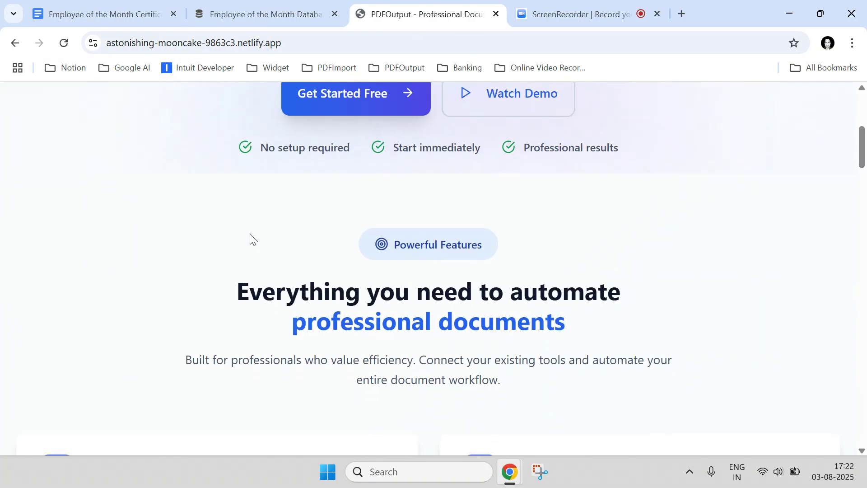
{"action": "scroll", "coordinate": [250, 236], "scroll_direction": "up", "scroll_amount": 12}
{"action": "scroll", "coordinate": [362, 219], "scroll_direction": "down", "scroll_amount": 1}
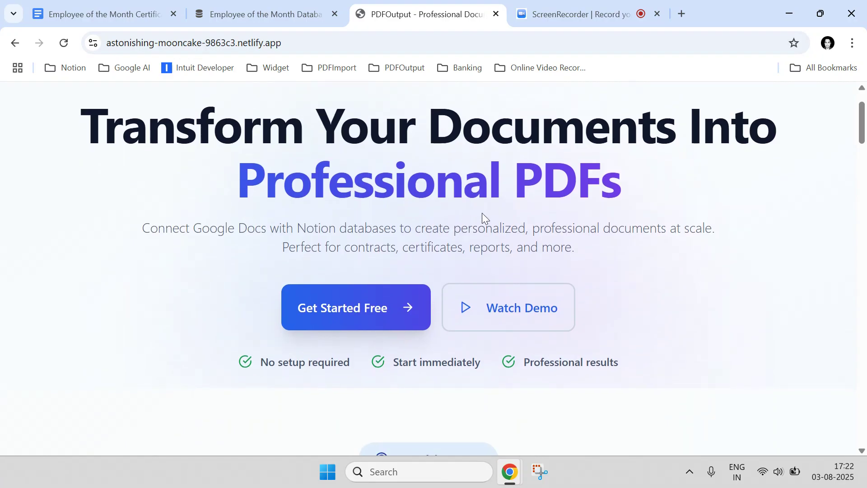
{"action": "scroll", "coordinate": [464, 217], "scroll_direction": "up", "scroll_amount": 1}
{"action": "left_click", "coordinate": [770, 109]}
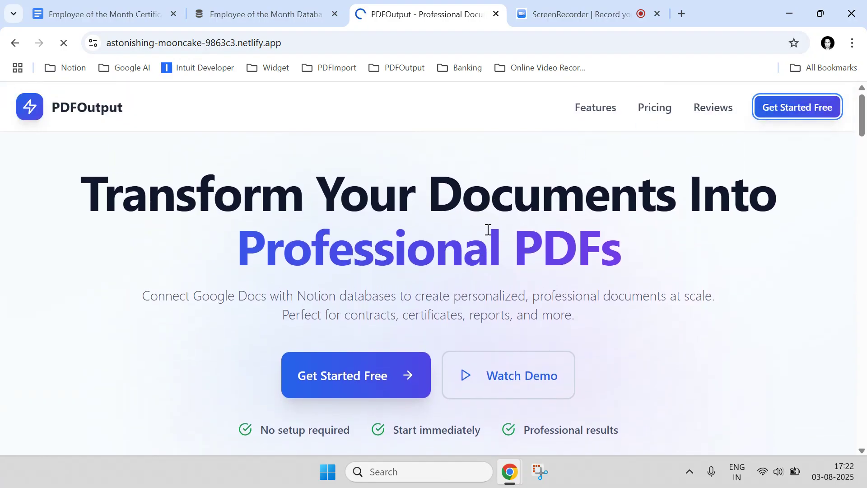
{"action": "left_click", "coordinate": [418, 265]}
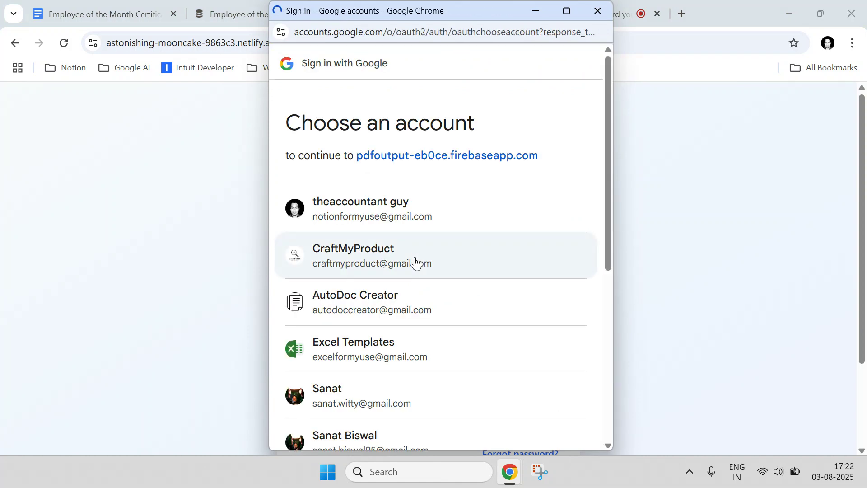
{"action": "left_click", "coordinate": [482, 223]}
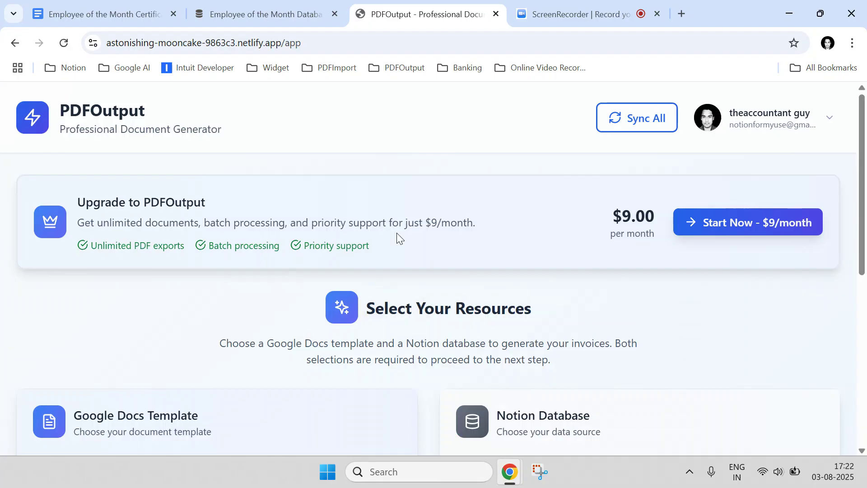
Disconnect both the Google Docs and the Notion accounts from PDFOutput
{"action": "scroll", "coordinate": [396, 233], "scroll_direction": "down", "scroll_amount": 3}
{"action": "scroll", "coordinate": [387, 254], "scroll_direction": "down", "scroll_amount": 4}
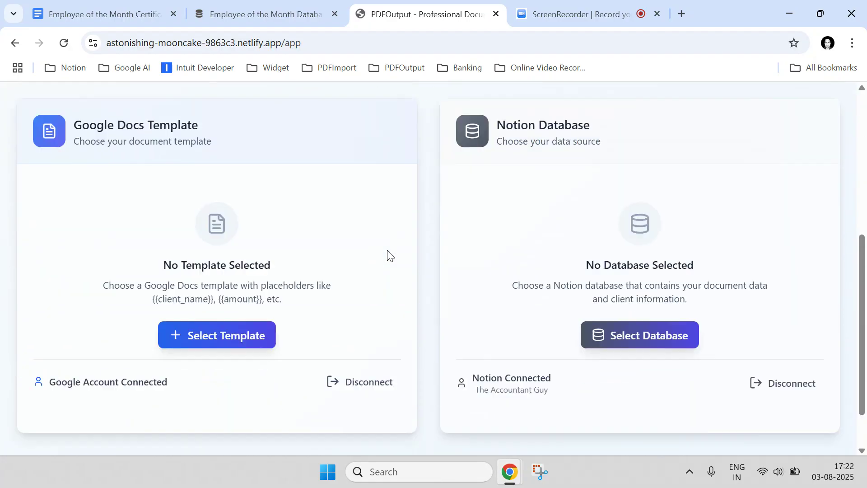
{"action": "scroll", "coordinate": [388, 254], "scroll_direction": "up", "scroll_amount": 3}
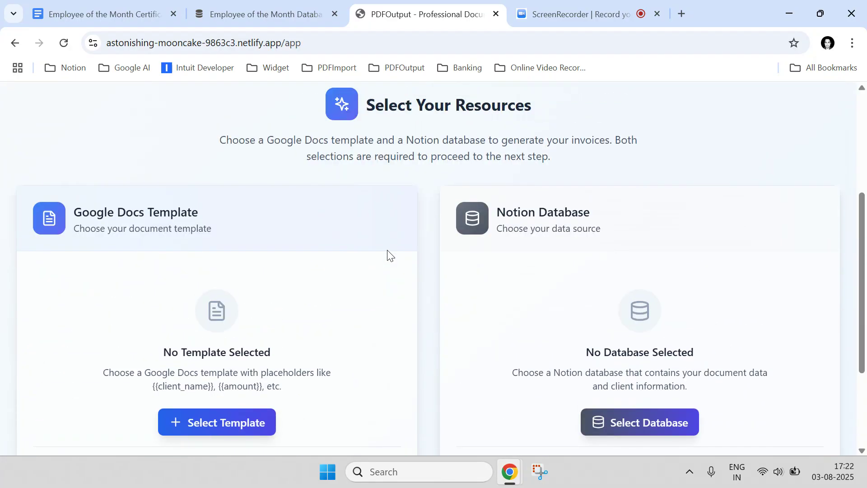
{"action": "scroll", "coordinate": [387, 253], "scroll_direction": "down", "scroll_amount": 3}
{"action": "left_click", "coordinate": [359, 323]}
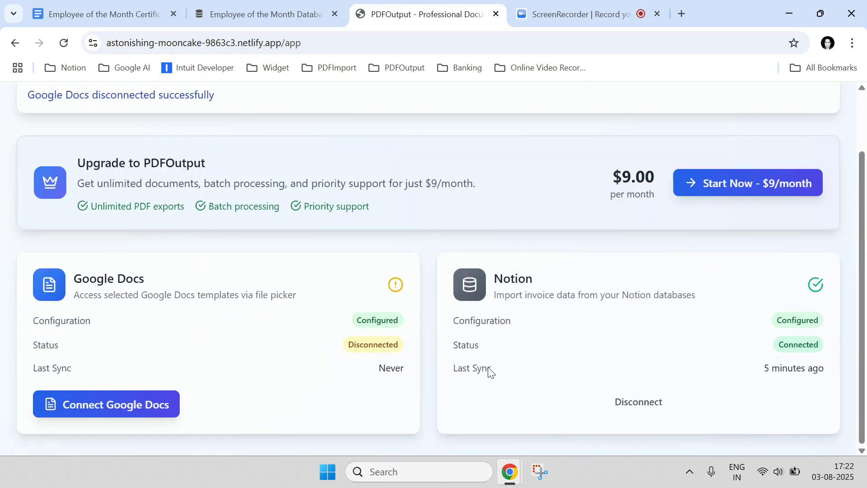
{"action": "left_click", "coordinate": [653, 405]}
{"action": "scroll", "coordinate": [257, 257], "scroll_direction": "up", "scroll_amount": 2}
{"action": "scroll", "coordinate": [188, 368], "scroll_direction": "down", "scroll_amount": 2}
{"action": "scroll", "coordinate": [202, 269], "scroll_direction": "up", "scroll_amount": 2}
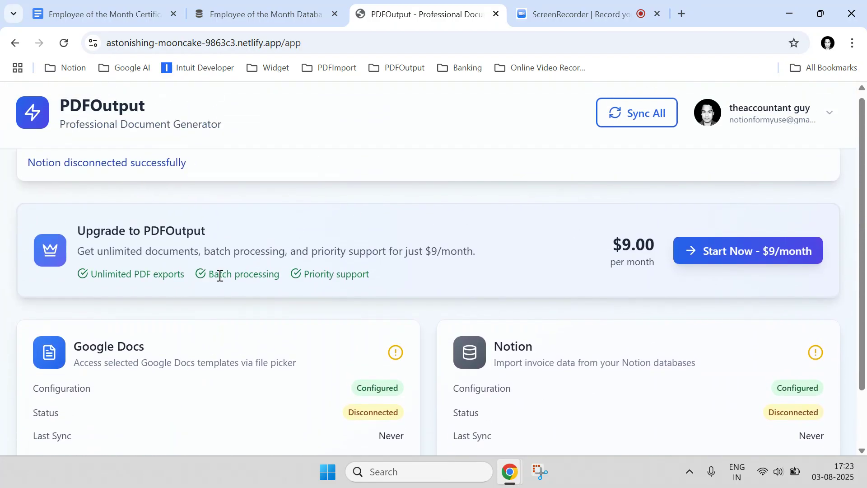
{"action": "scroll", "coordinate": [220, 275], "scroll_direction": "down", "scroll_amount": 1}
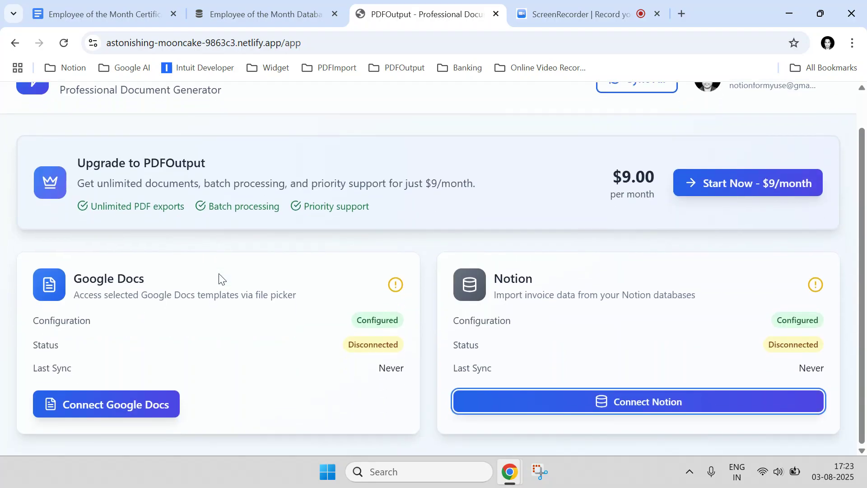
Start connecting Google Docs in PDFOutput, choose the Google account that holds the certificate template, and continue the sign-in
{"action": "left_click", "coordinate": [111, 4]}
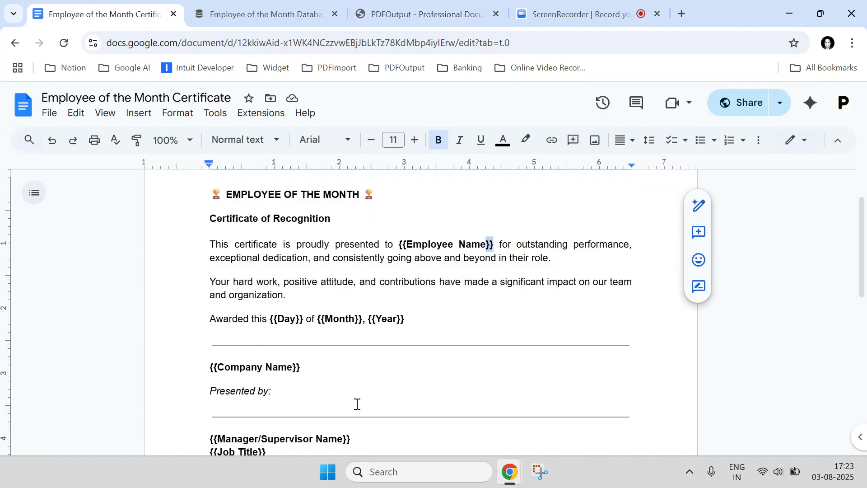
{"action": "left_click", "coordinate": [446, 6]}
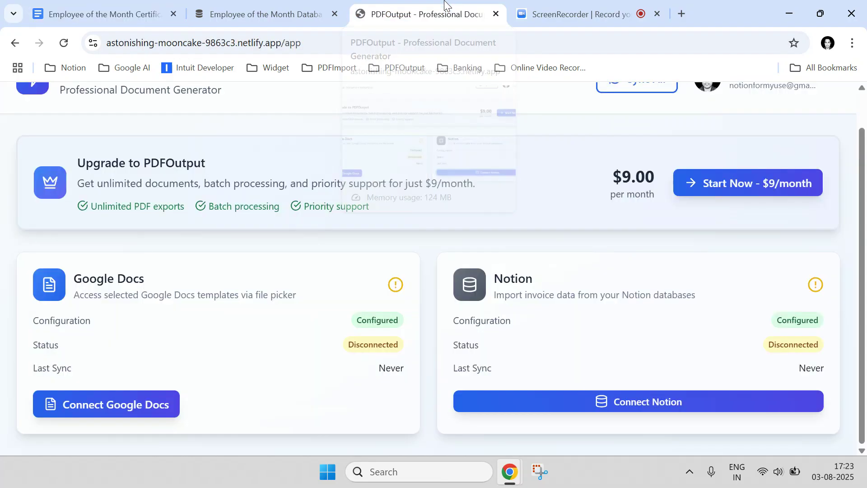
{"action": "left_click", "coordinate": [132, 415]}
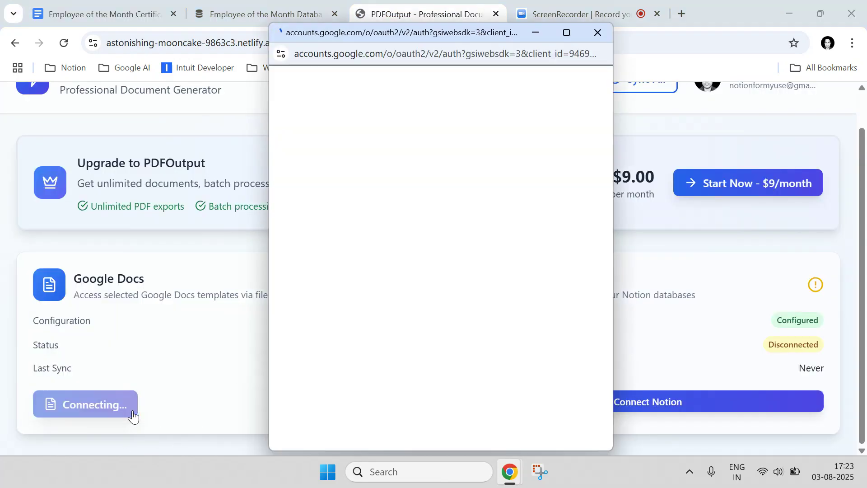
{"action": "scroll", "coordinate": [451, 300], "scroll_direction": "down", "scroll_amount": 7}
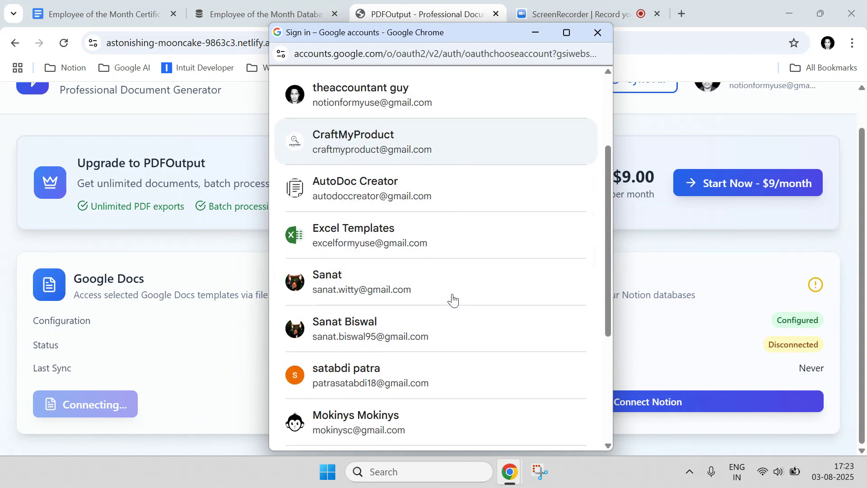
{"action": "left_click", "coordinate": [380, 316]}
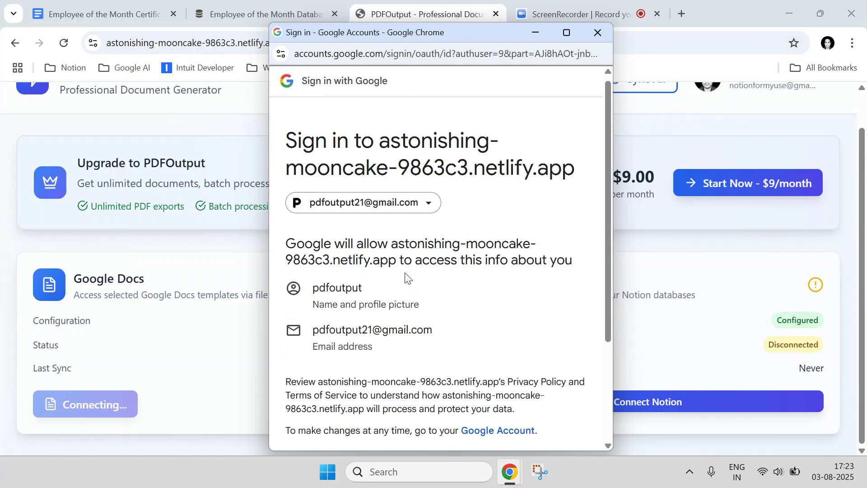
{"action": "scroll", "coordinate": [434, 298], "scroll_direction": "down", "scroll_amount": 3}
{"action": "left_click", "coordinate": [490, 387]}
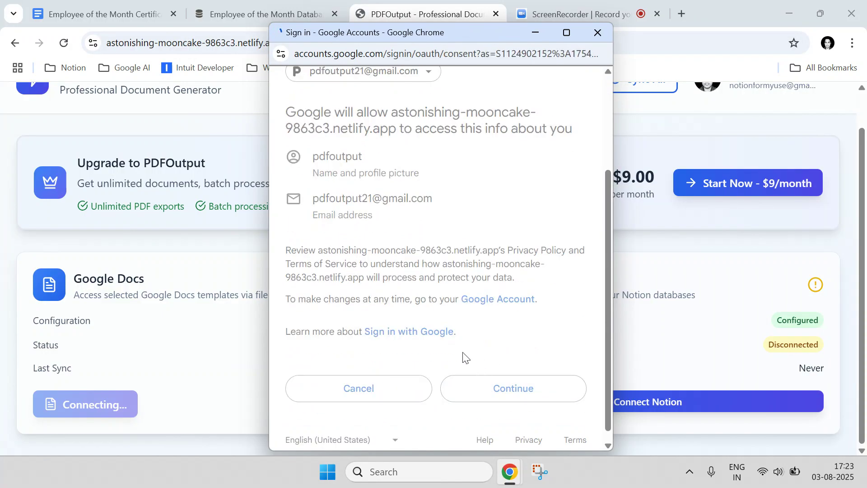
Grant access to the specific Google Drive files used with the app and continue to complete the Google Docs connection
{"action": "scroll", "coordinate": [416, 320], "scroll_direction": "down", "scroll_amount": 3}
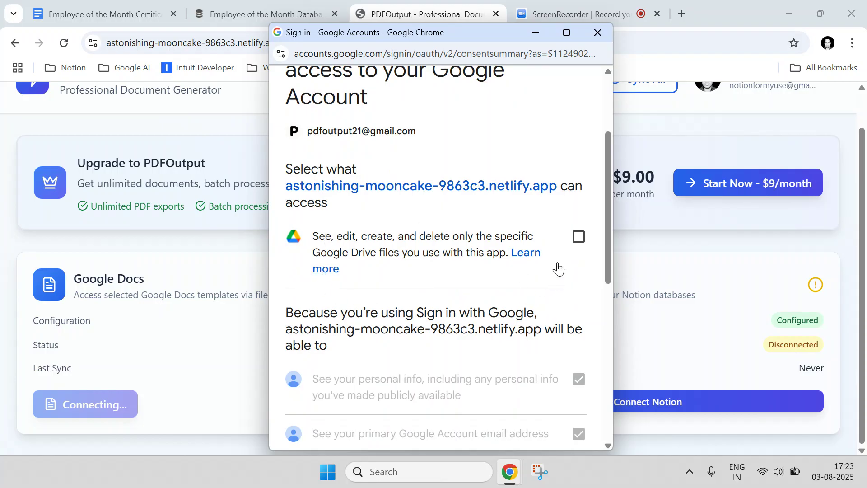
{"action": "left_click", "coordinate": [579, 238]}
{"action": "scroll", "coordinate": [581, 244], "scroll_direction": "down", "scroll_amount": 8}
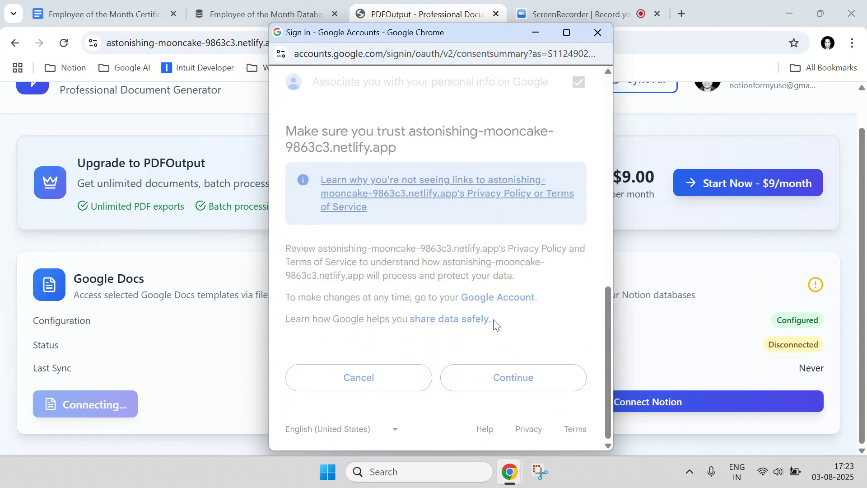
{"action": "scroll", "coordinate": [459, 306], "scroll_direction": "down", "scroll_amount": 1}
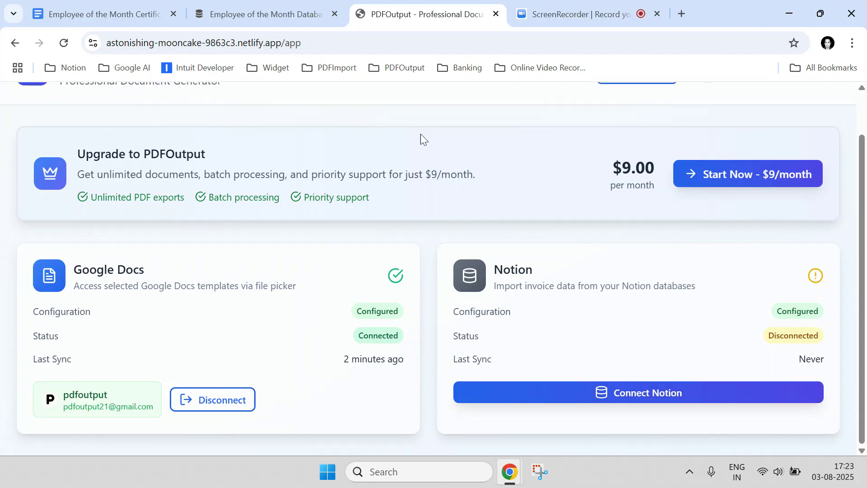
Check the database title in Notion, start the Notion connection in PDFOutput, and proceed to page selection for the test 2 integration
{"action": "left_click", "coordinate": [305, 5]}
{"action": "left_click_drag", "start_coordinate": [437, 182], "coordinate": [99, 215]}
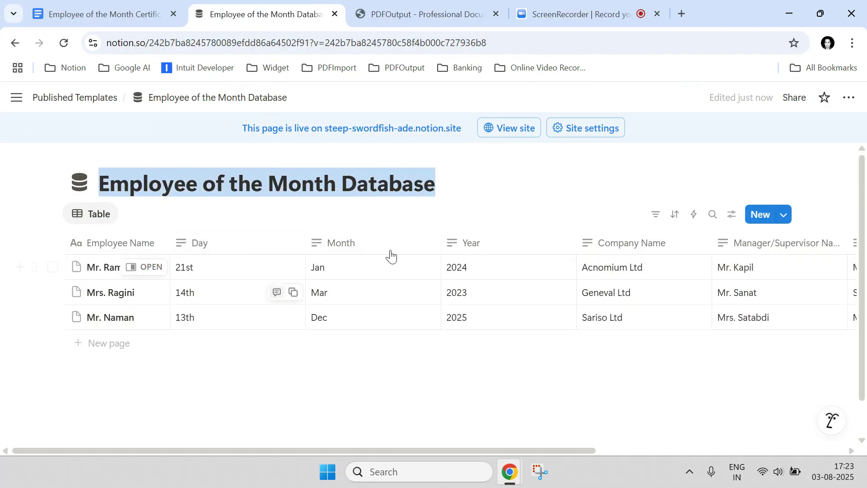
{"action": "left_click", "coordinate": [414, 9]}
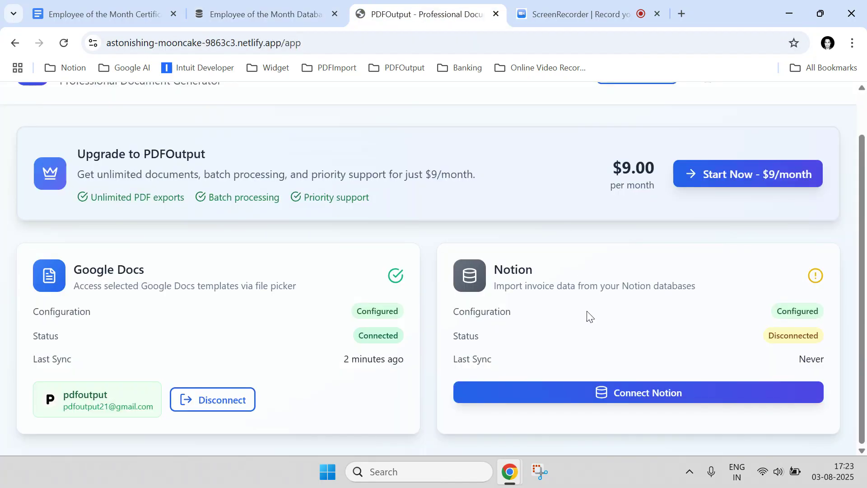
{"action": "left_click", "coordinate": [607, 400]}
{"action": "left_click_drag", "start_coordinate": [250, 12], "coordinate": [537, 15]}
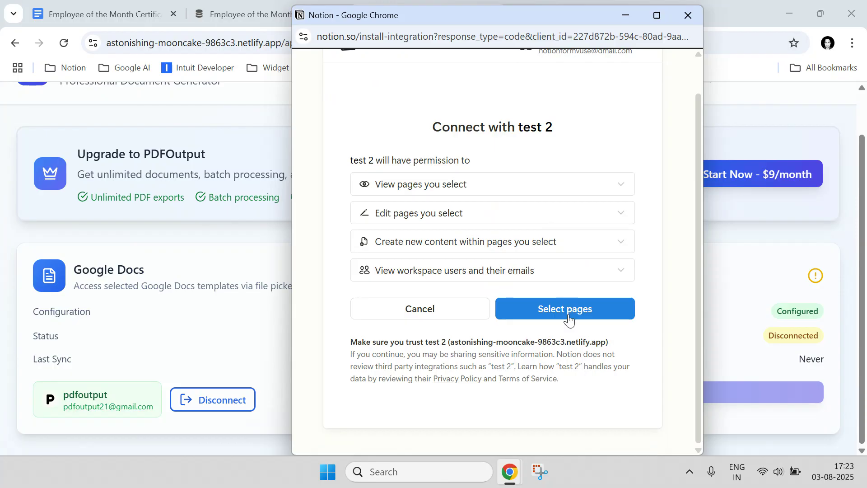
{"action": "left_click", "coordinate": [559, 304]}
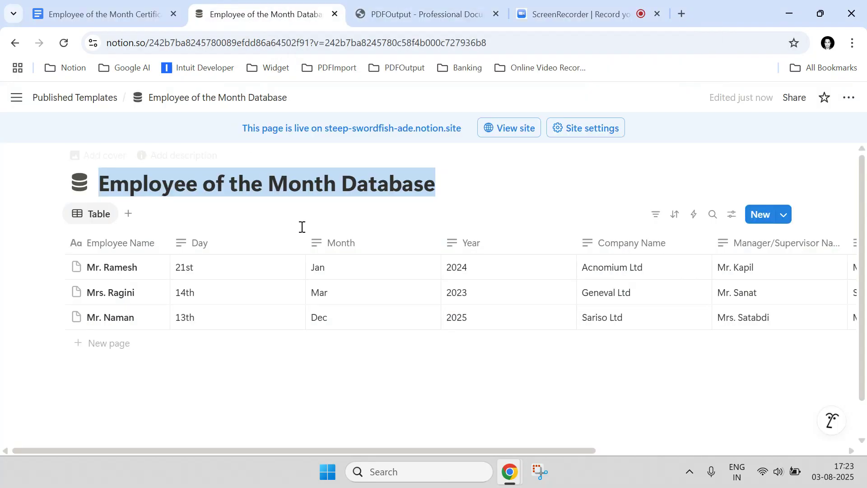
Copy the title "Employee of the Month Database" from the Notion database page
{"action": "left_click_drag", "start_coordinate": [431, 185], "coordinate": [65, 195]}
{"action": "right_click", "coordinate": [147, 186]}
{"action": "left_click", "coordinate": [171, 194]}
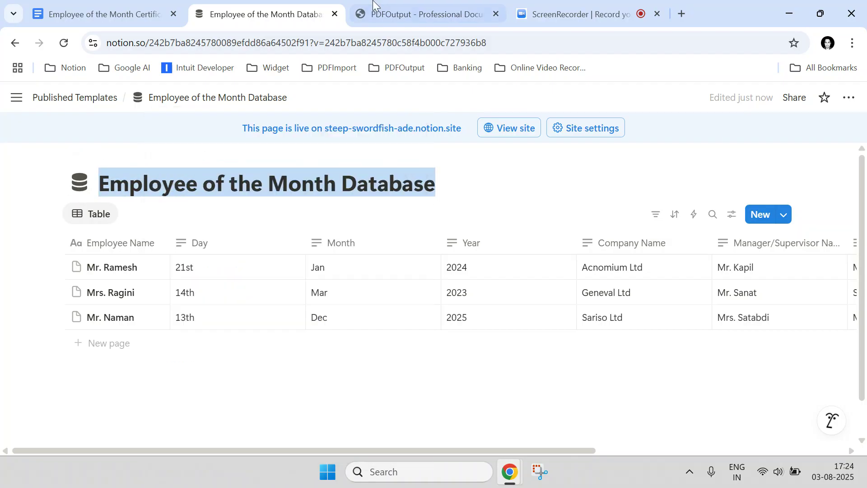
Return to the Notion authorization window, search its pages for "Employee of the Month Database" and select that database
{"action": "left_click", "coordinate": [364, 12]}
{"action": "mouse_move", "coordinate": [511, 481]}
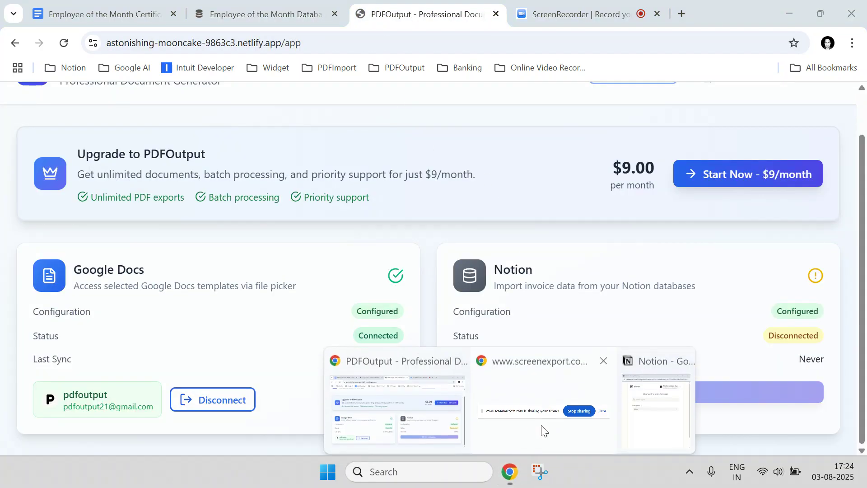
{"action": "left_click", "coordinate": [663, 389]}
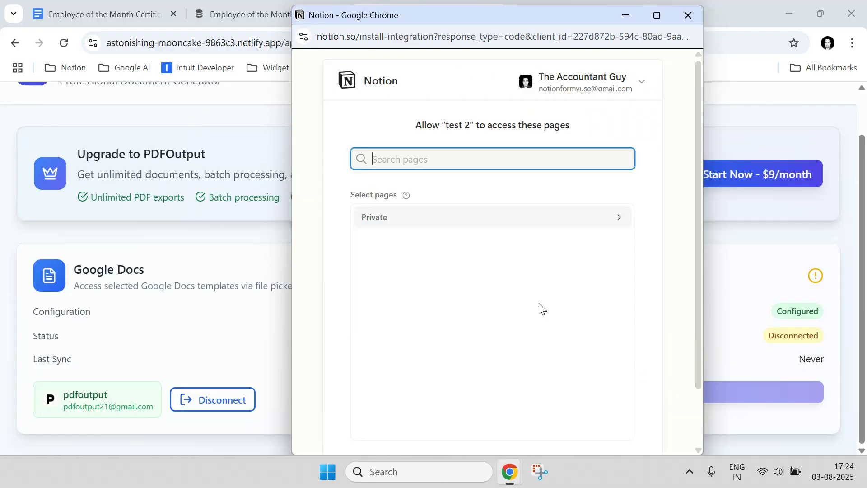
{"action": "right_click", "coordinate": [383, 156]}
{"action": "left_click", "coordinate": [409, 323]}
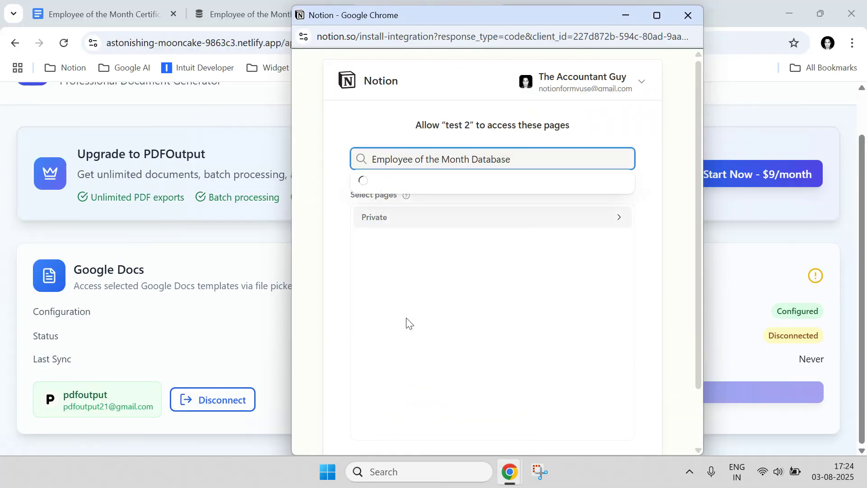
{"action": "left_click", "coordinate": [489, 182]}
{"action": "left_click", "coordinate": [577, 141]}
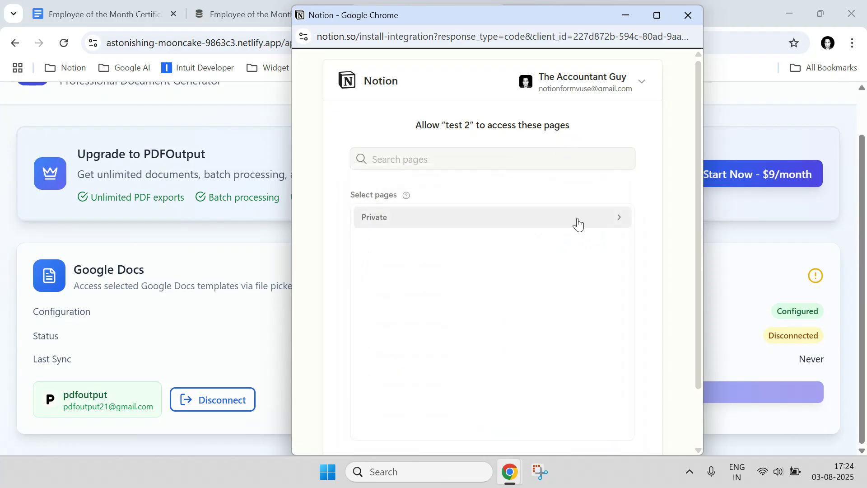
Remove Hotel Booking Confirmations Database and My Database from the private page selection, then allow access to Employee of the Month Database only
{"action": "left_click", "coordinate": [578, 224]}
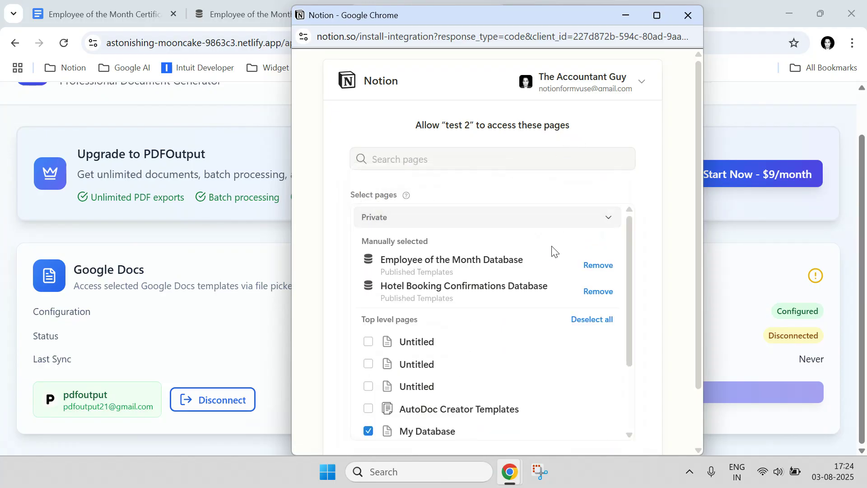
{"action": "left_click", "coordinate": [593, 292]}
{"action": "left_click", "coordinate": [369, 409]}
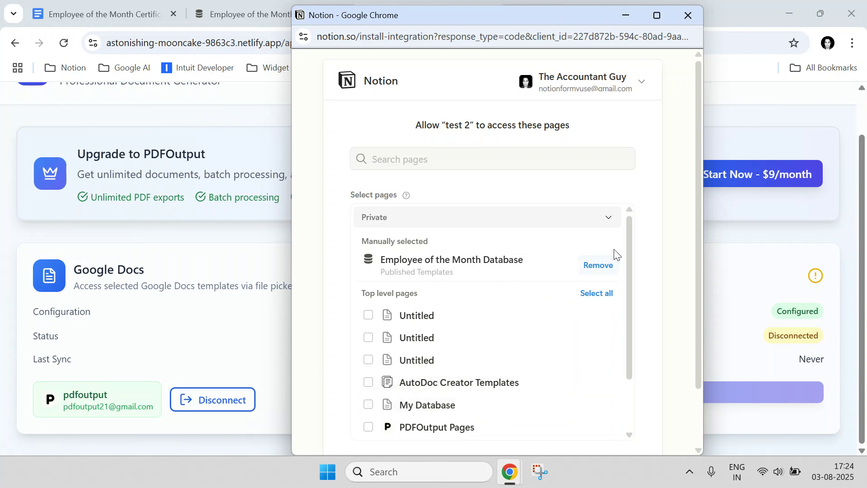
{"action": "left_click_drag", "start_coordinate": [387, 262], "coordinate": [532, 260]}
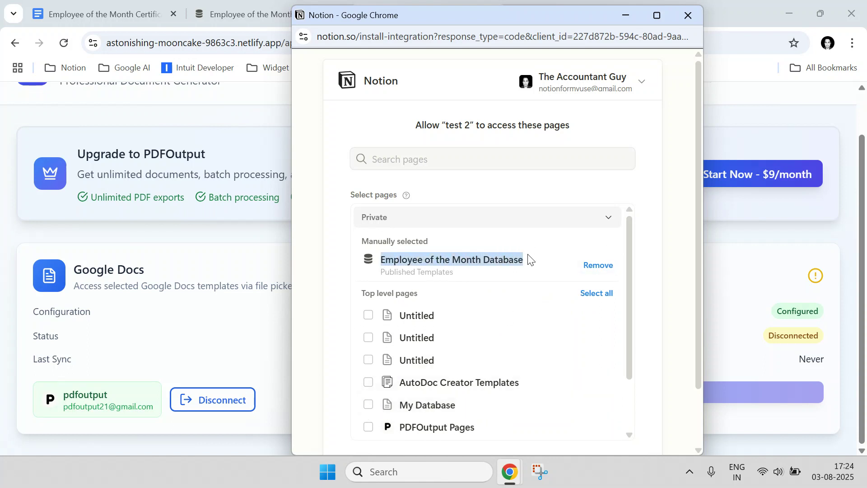
{"action": "left_click_drag", "start_coordinate": [697, 175], "coordinate": [690, 286]}
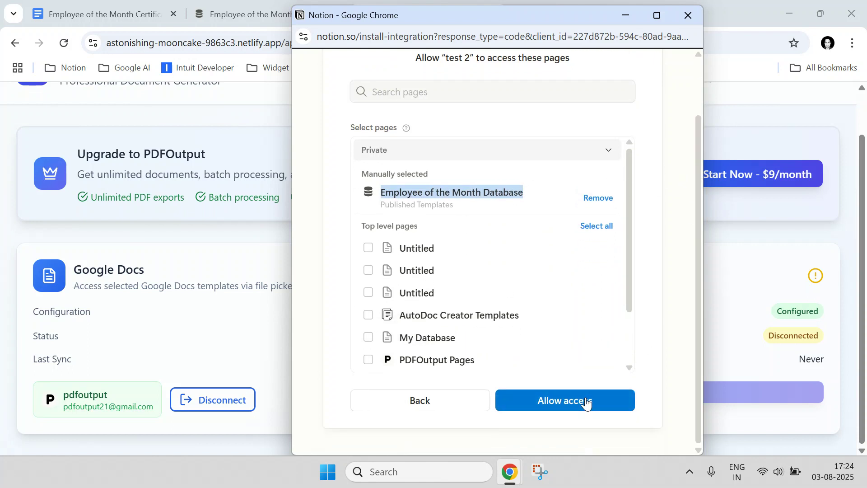
{"action": "left_click", "coordinate": [585, 401]}
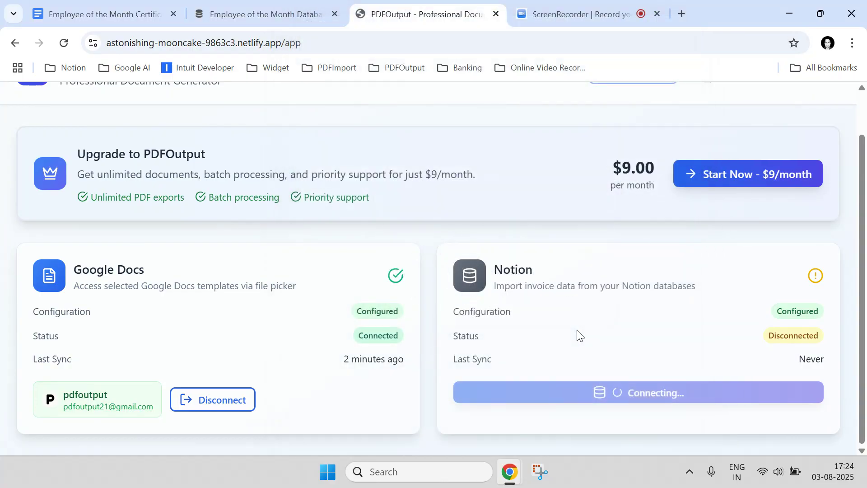
Start selecting a Google Docs template in PDFOutput and browse the templates in Google Drive
{"action": "scroll", "coordinate": [573, 326], "scroll_direction": "down", "scroll_amount": 4}
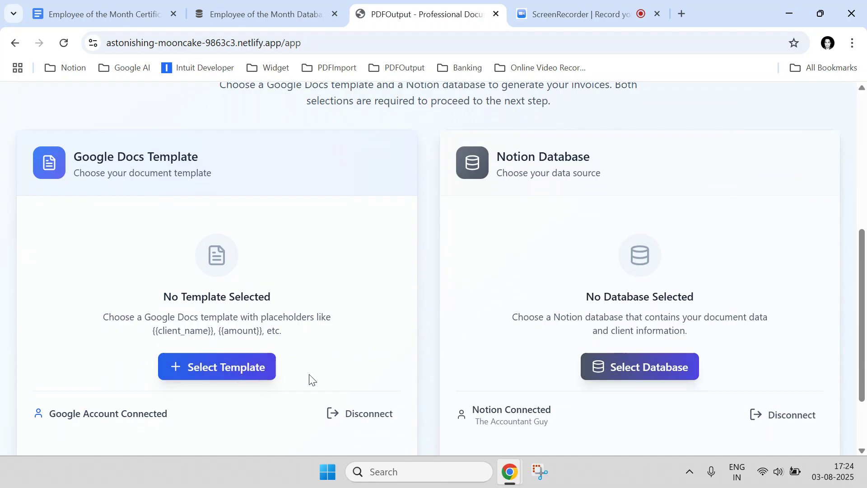
{"action": "left_click", "coordinate": [201, 368]}
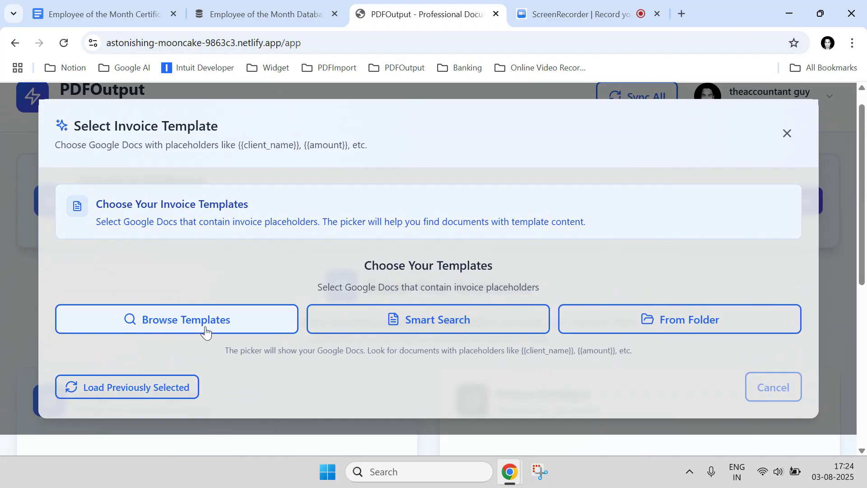
{"action": "left_click", "coordinate": [206, 331]}
Copy the document title "Employee of the Month Certificate" from the Google Docs template
{"action": "left_click", "coordinate": [112, 13]}
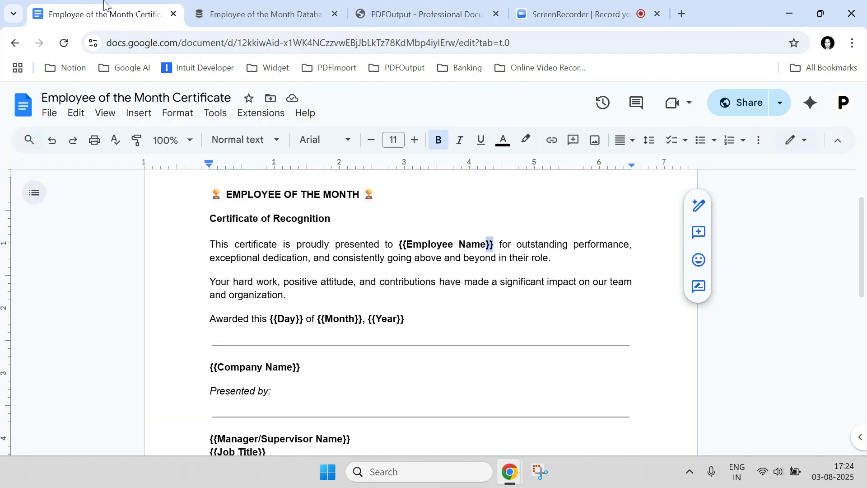
{"action": "left_click", "coordinate": [189, 99]}
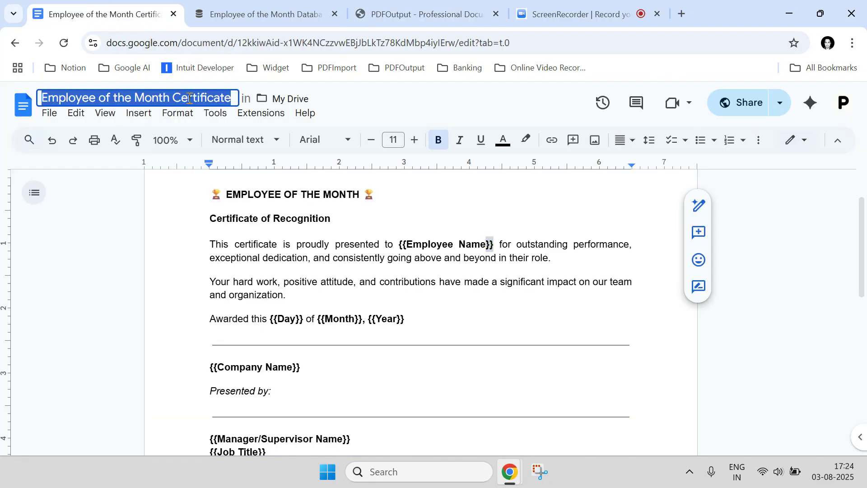
{"action": "right_click", "coordinate": [189, 98]}
{"action": "left_click", "coordinate": [212, 195]}
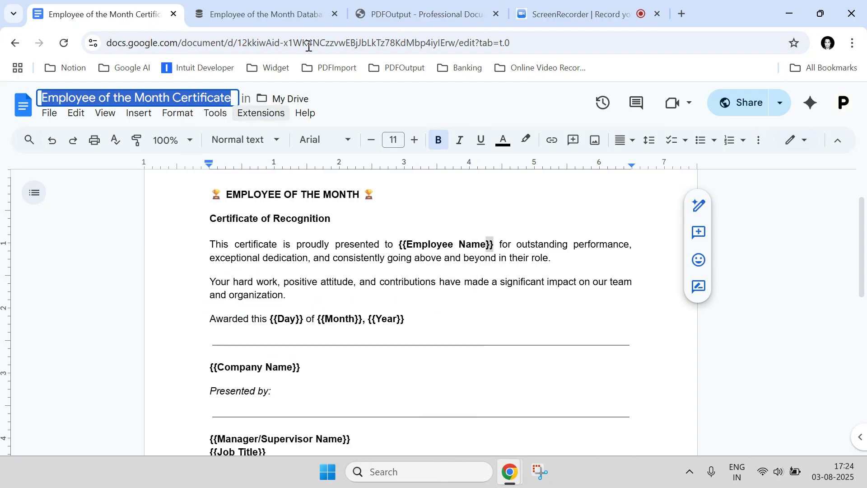
Search the PDFOutput template picker for "Employee of the Month Certificate"
{"action": "left_click", "coordinate": [423, 3]}
{"action": "left_click", "coordinate": [147, 181]}
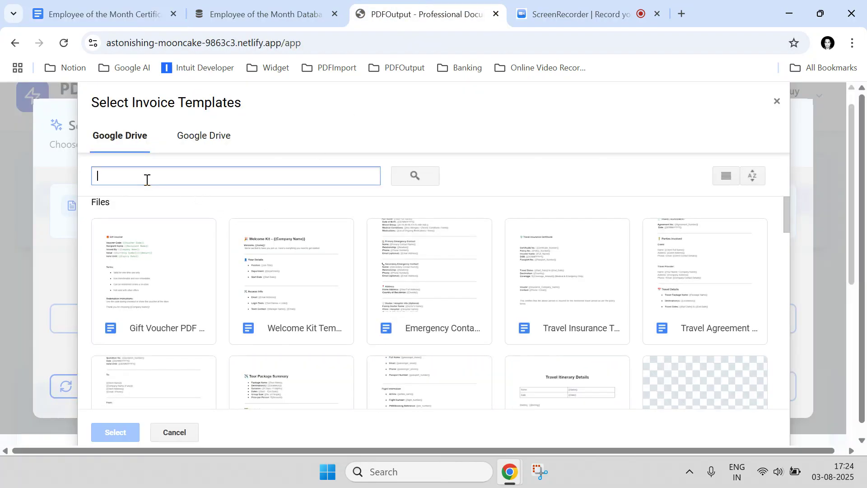
{"action": "right_click", "coordinate": [147, 180]}
{"action": "left_click", "coordinate": [171, 301]}
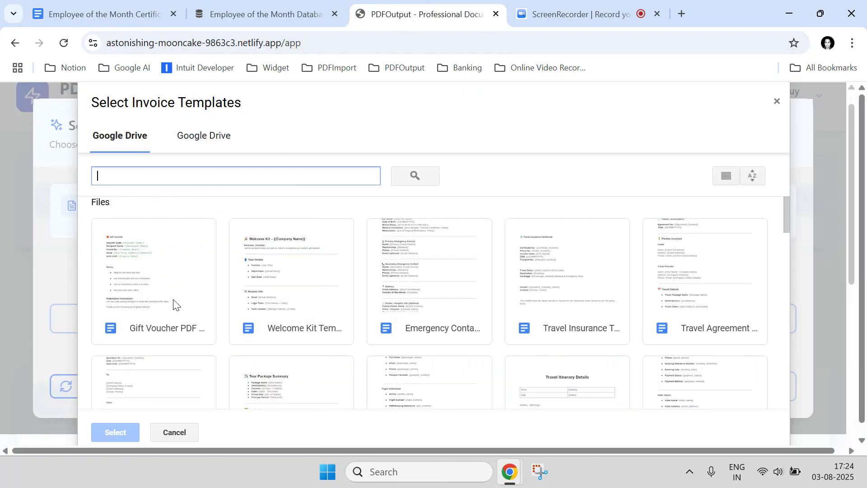
{"action": "left_click", "coordinate": [424, 176]}
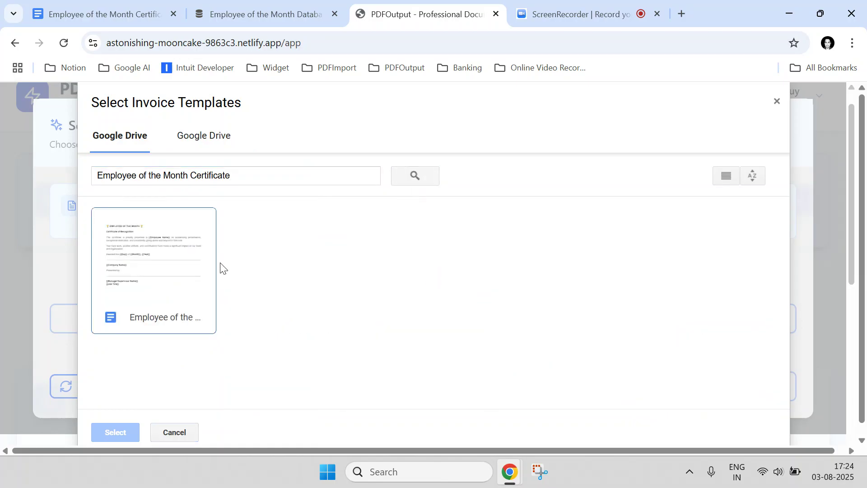
Add the Employee of the Month Certificate document to the available templates and use it as the Google Docs template
{"action": "left_click", "coordinate": [174, 278]}
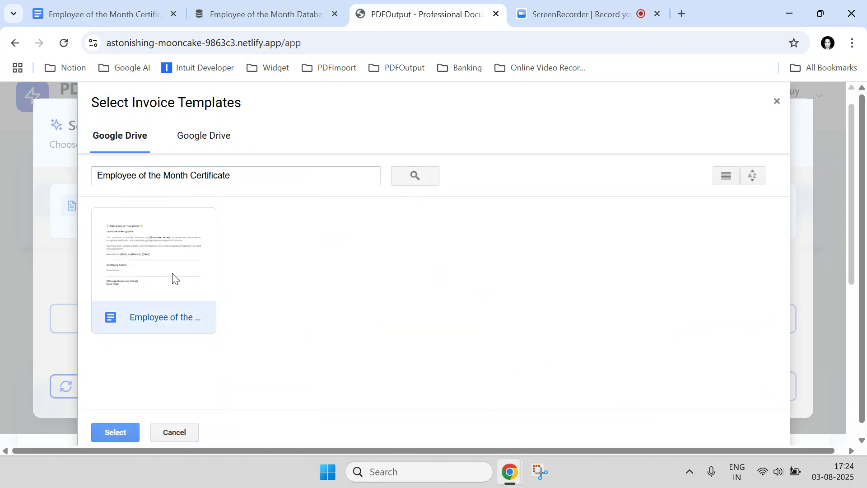
{"action": "left_click", "coordinate": [116, 434]}
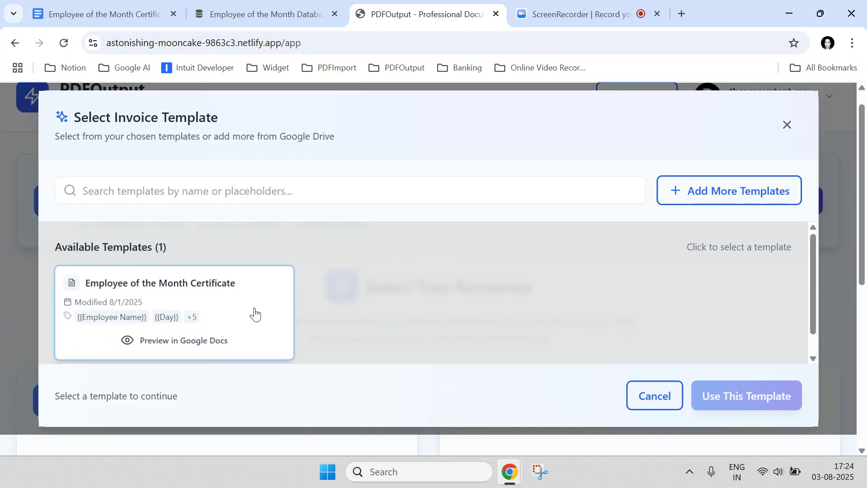
{"action": "left_click", "coordinate": [254, 312]}
{"action": "left_click", "coordinate": [739, 396]}
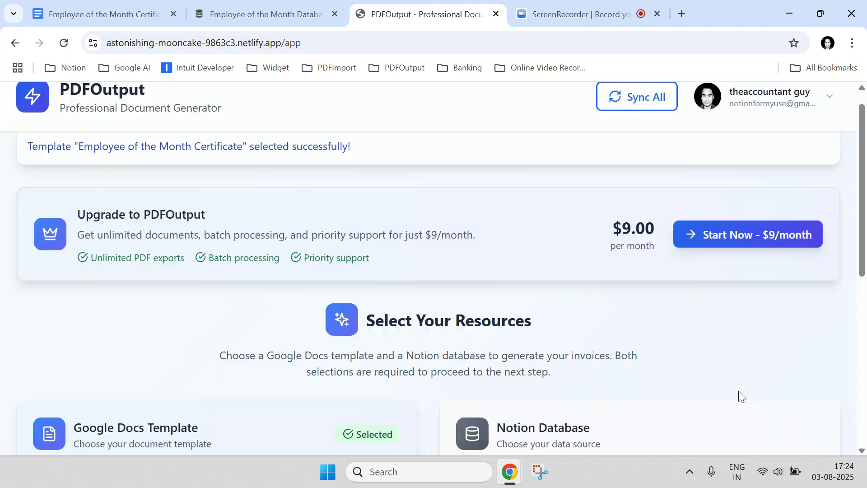
{"action": "scroll", "coordinate": [523, 324], "scroll_direction": "down", "scroll_amount": 7}
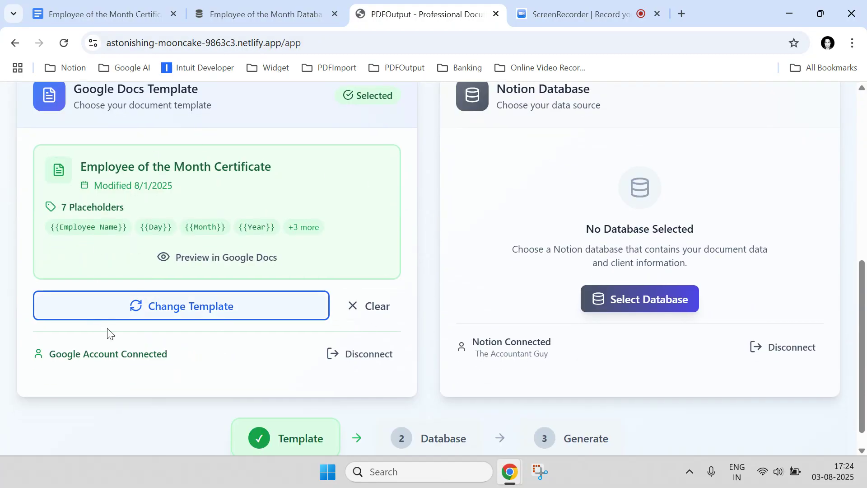
Choose the Employee of the Month Database as the Notion data source
{"action": "scroll", "coordinate": [692, 306], "scroll_direction": "up", "scroll_amount": 2}
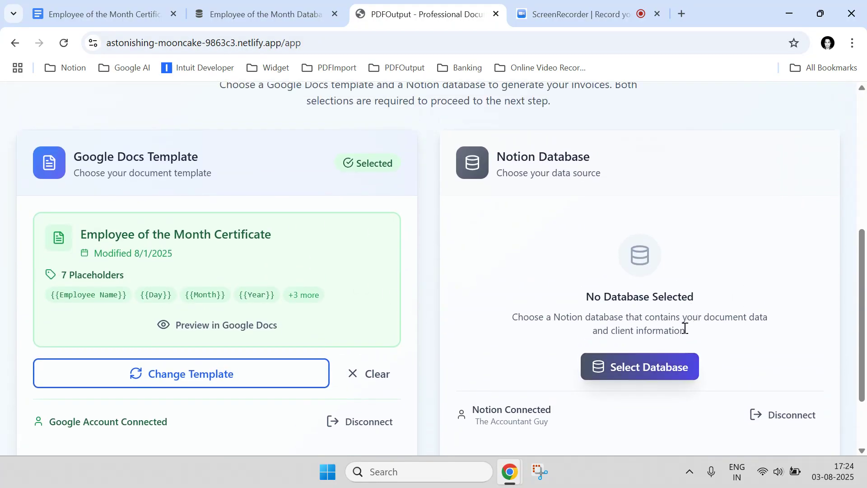
{"action": "left_click", "coordinate": [674, 367]}
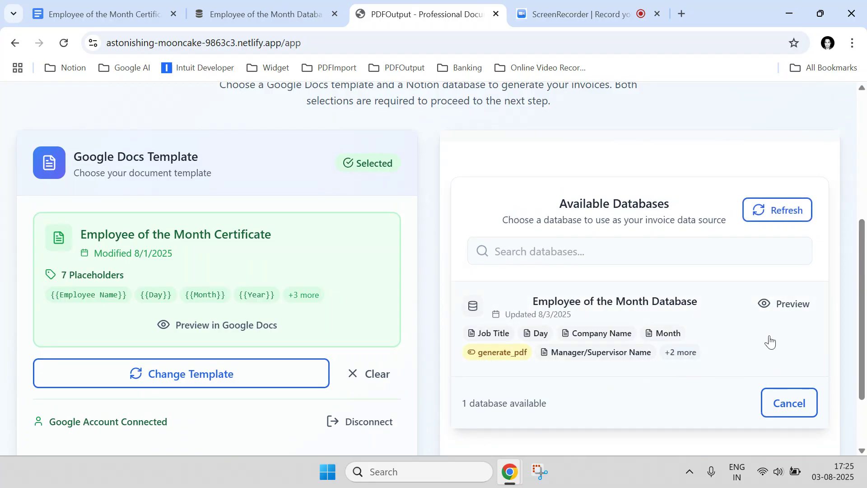
{"action": "left_click", "coordinate": [780, 356]}
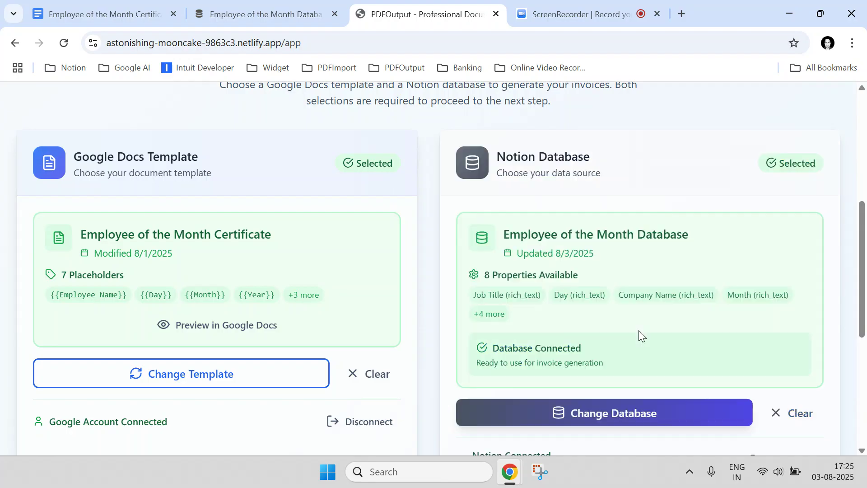
Start the PDF export of the Employee of the Month Certificate and check the placeholder mapping status
{"action": "scroll", "coordinate": [637, 331], "scroll_direction": "up", "scroll_amount": 4}
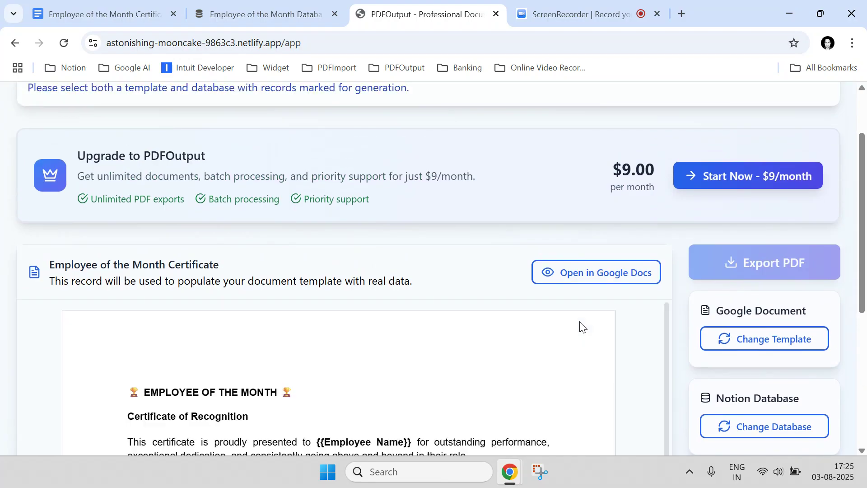
{"action": "scroll", "coordinate": [580, 323], "scroll_direction": "down", "scroll_amount": 5}
{"action": "scroll", "coordinate": [742, 294], "scroll_direction": "down", "scroll_amount": 5}
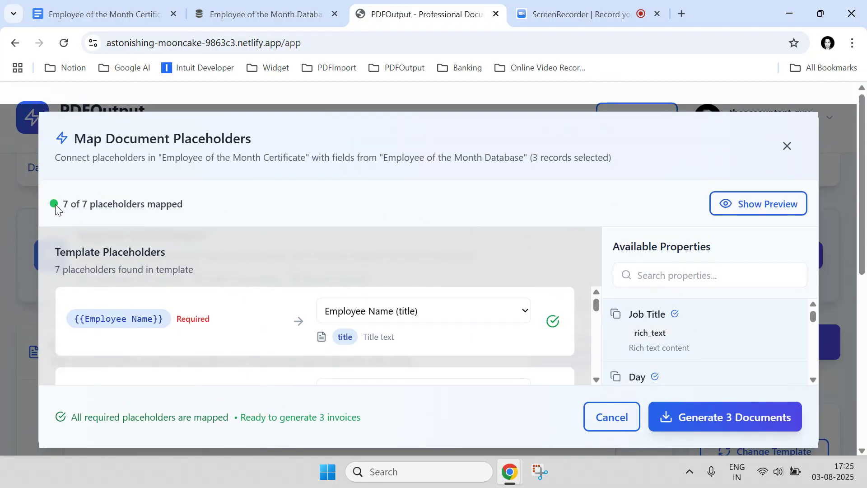
{"action": "left_click_drag", "start_coordinate": [63, 205], "coordinate": [196, 200]}
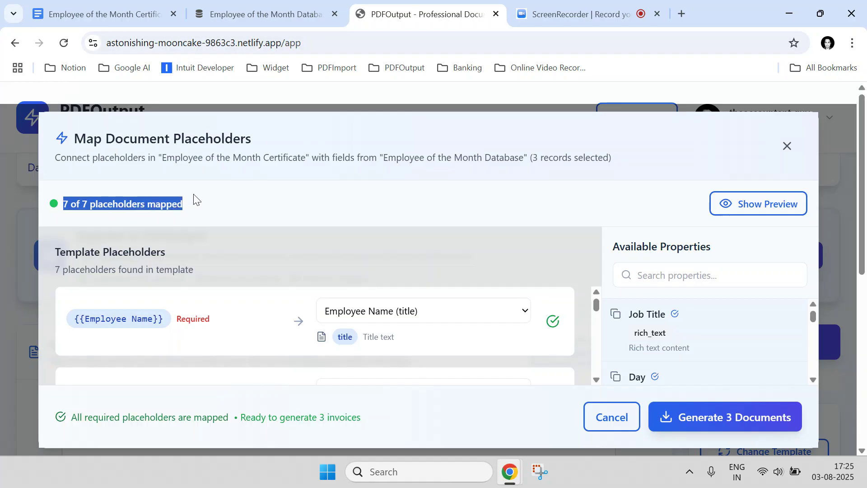
Check the Employee Name, Month and Year placeholders in the Google Docs template, then return to the PDFOutput mapping
{"action": "left_click", "coordinate": [168, 3]}
{"action": "double_click", "coordinate": [412, 244]}
{"action": "double_click", "coordinate": [340, 320]}
{"action": "double_click", "coordinate": [382, 326]}
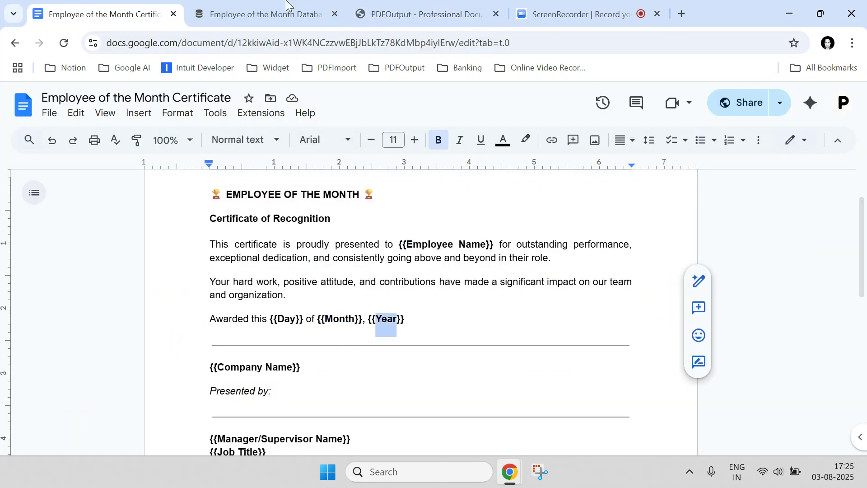
{"action": "left_click", "coordinate": [357, 14]}
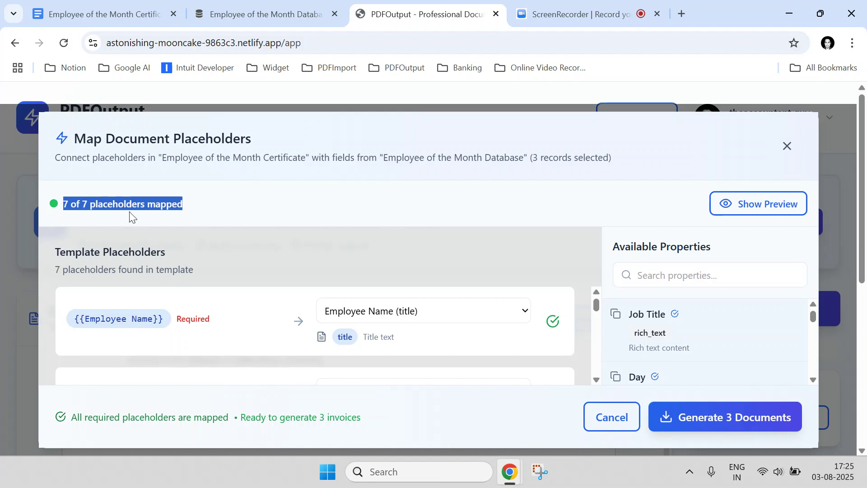
Show the mapping preview and compare the Employee Name placeholder and its mapped property with the Notion database
{"action": "left_click", "coordinate": [762, 211]}
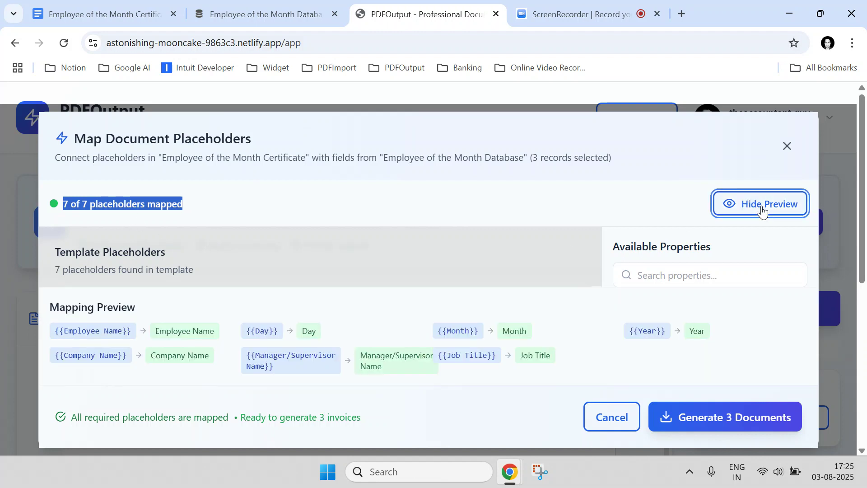
{"action": "left_click_drag", "start_coordinate": [135, 334], "coordinate": [45, 344]}
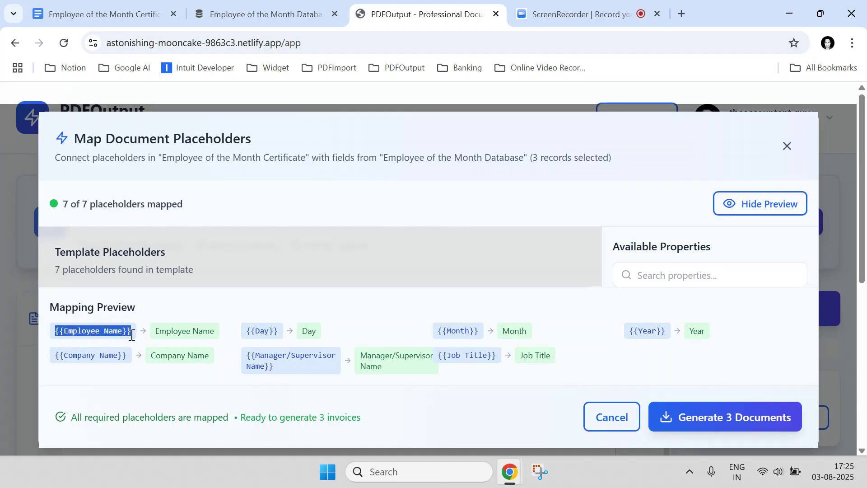
{"action": "left_click_drag", "start_coordinate": [156, 334], "coordinate": [214, 332]}
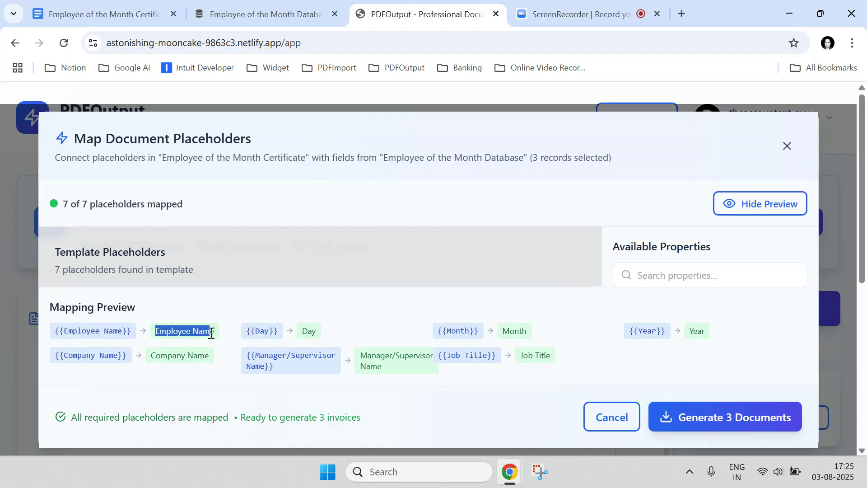
{"action": "left_click", "coordinate": [299, 8]}
{"action": "left_click", "coordinate": [454, 18]}
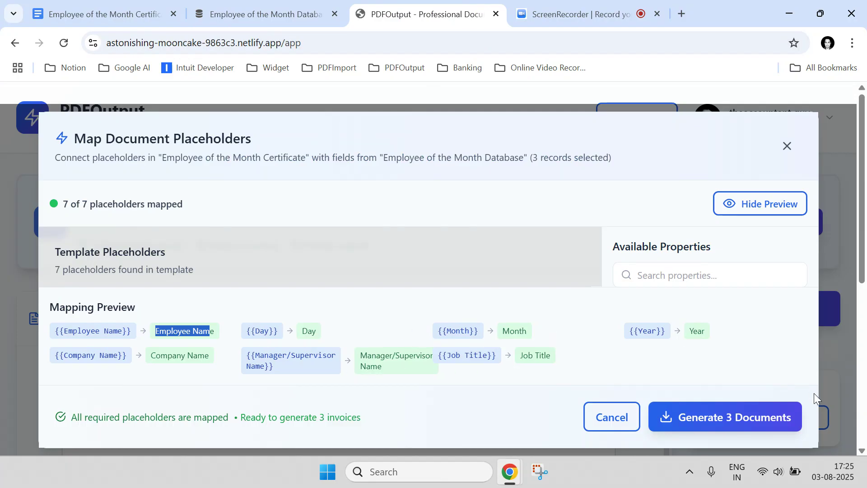
Generate the 3 certificate documents, checking the source records in Notion while PDFOutput processes them
{"action": "left_click", "coordinate": [746, 421]}
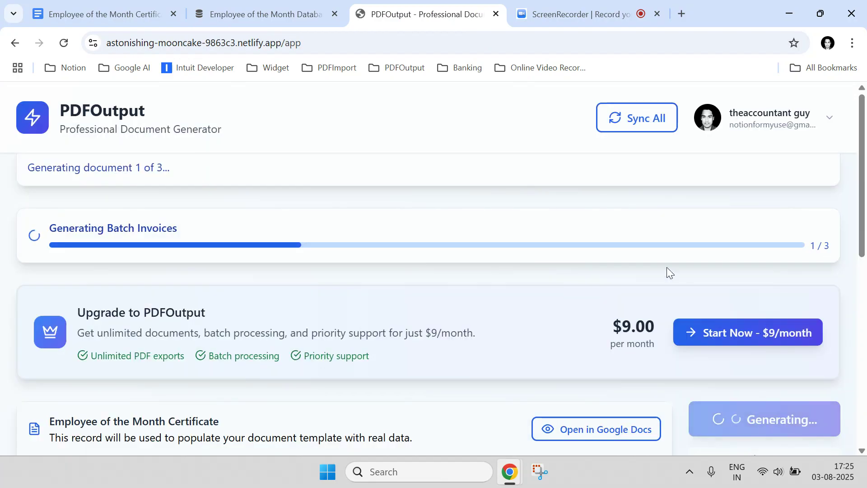
{"action": "left_click", "coordinate": [271, 14]}
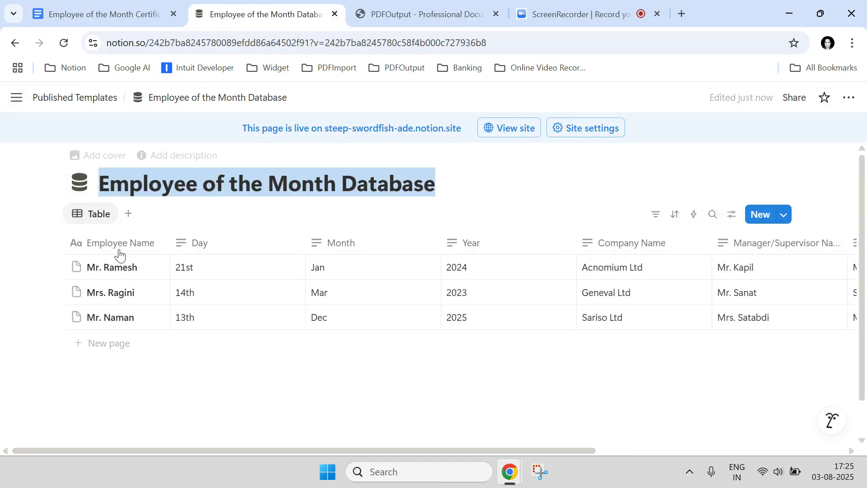
{"action": "left_click", "coordinate": [398, 13]}
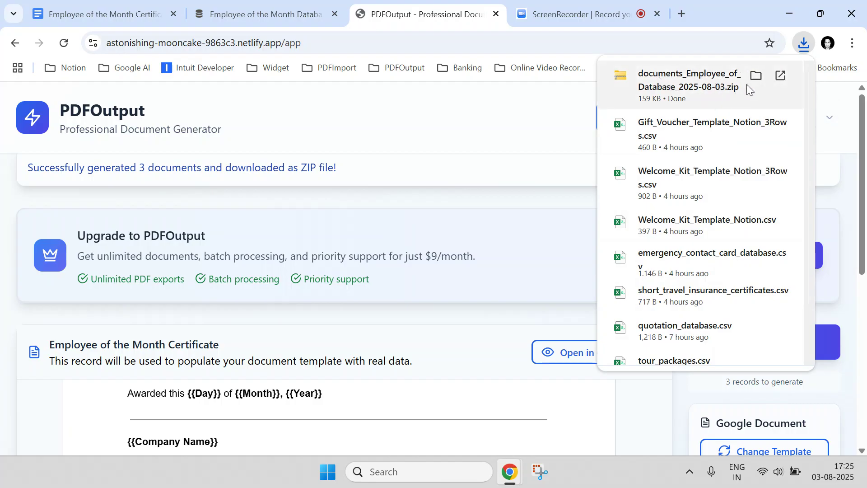
Show the downloaded ZIP file in the Downloads folder and delete the Gift_Voucher_Template_Notion_3Rows file there
{"action": "left_click", "coordinate": [756, 75]}
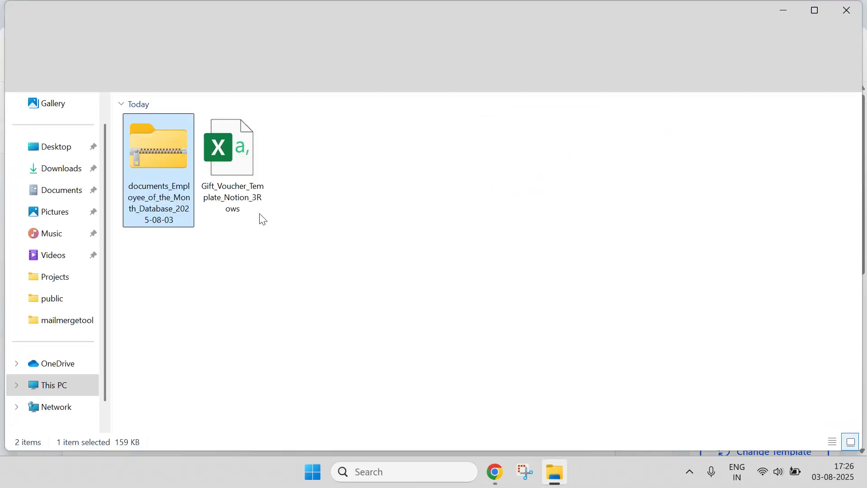
{"action": "left_click", "coordinate": [255, 195]}
{"action": "key", "text": "Delete"}
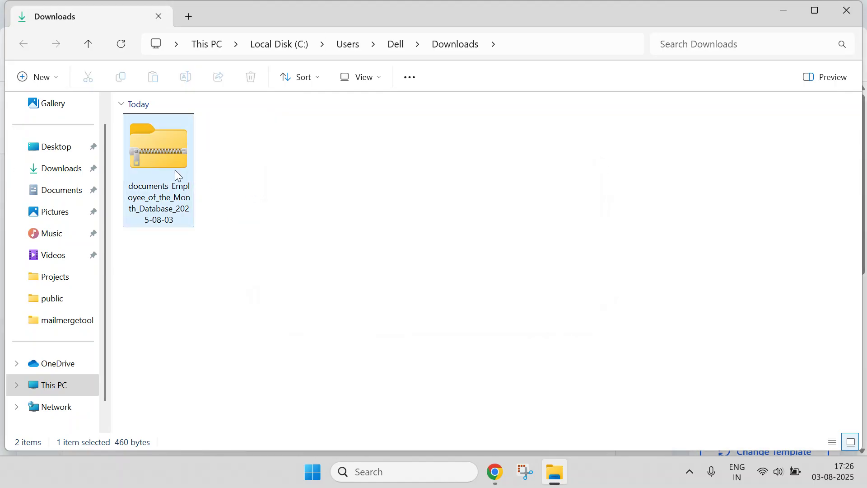
Open the documents_Employee_of_the_Month_Database_2025-08-03 archive and view one of its certificate PDFs
{"action": "double_click", "coordinate": [175, 171]}
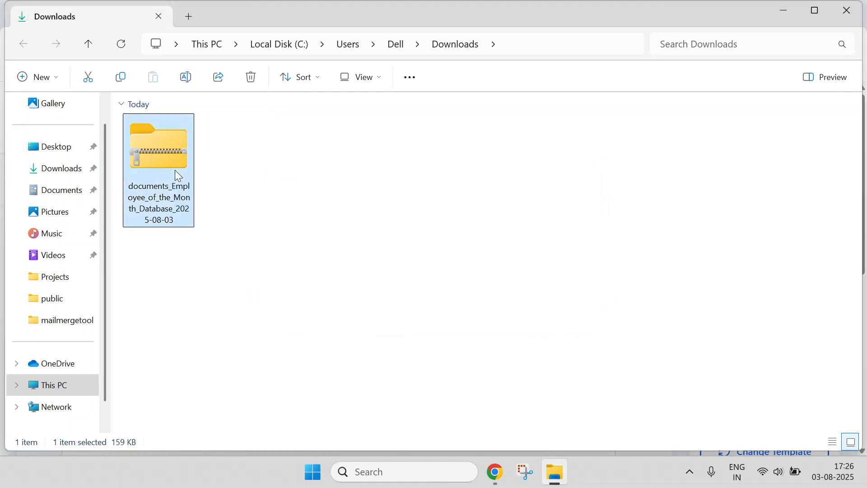
{"action": "left_click", "coordinate": [188, 127]}
{"action": "double_click", "coordinate": [189, 128]}
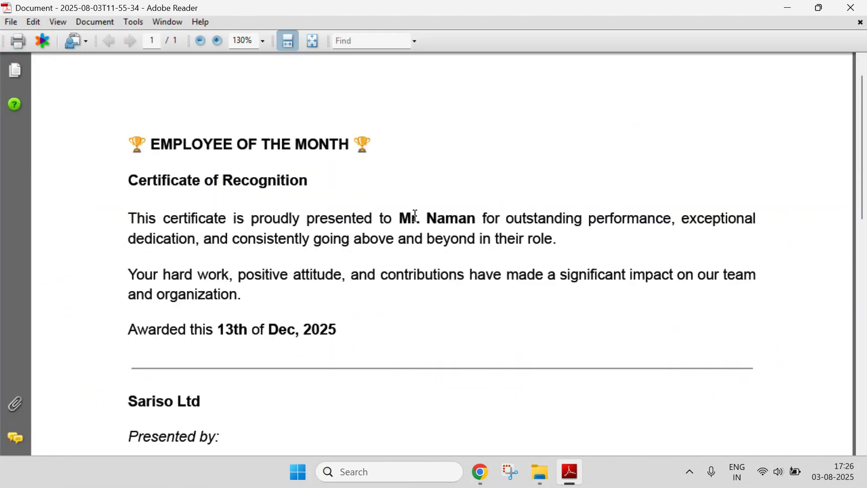
Check the employee name on the generated certificate against the records in the Notion Employee of the Month Database
{"action": "left_click_drag", "start_coordinate": [398, 220], "coordinate": [469, 219]}
{"action": "mouse_move", "coordinate": [496, 479]}
{"action": "left_click", "coordinate": [406, 409]}
{"action": "left_click", "coordinate": [257, 5]}
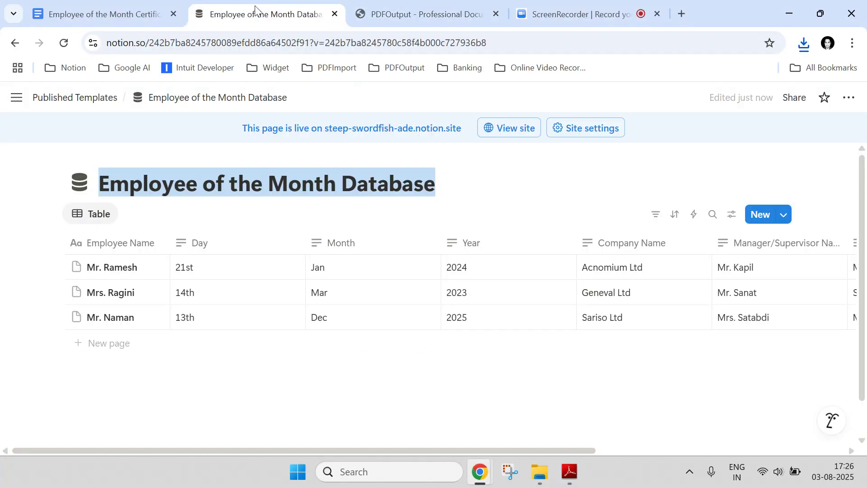